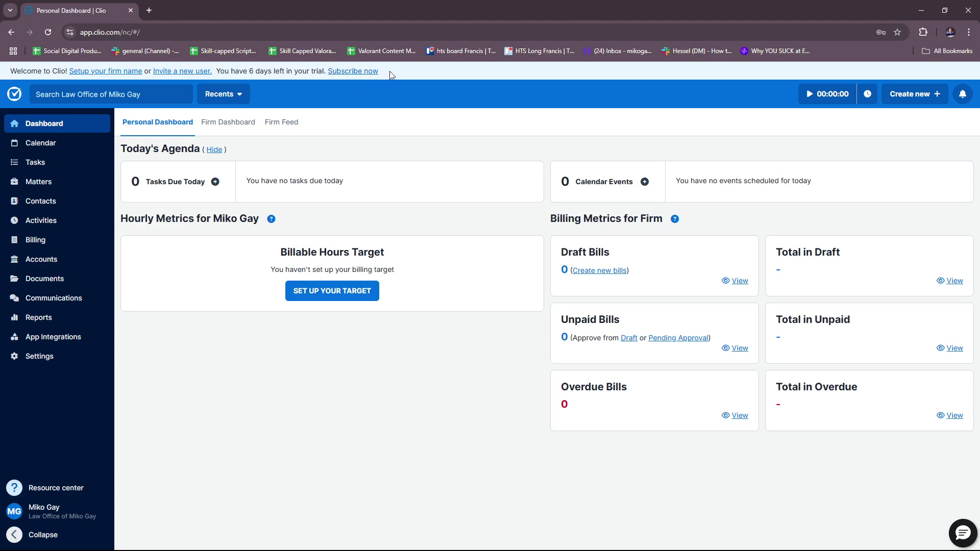
Step: Search Google for 'clio' in a new tab and open the official clio.com result
{"action": "left_click", "coordinate": [150, 11]}
{"action": "type", "text": "clio"}
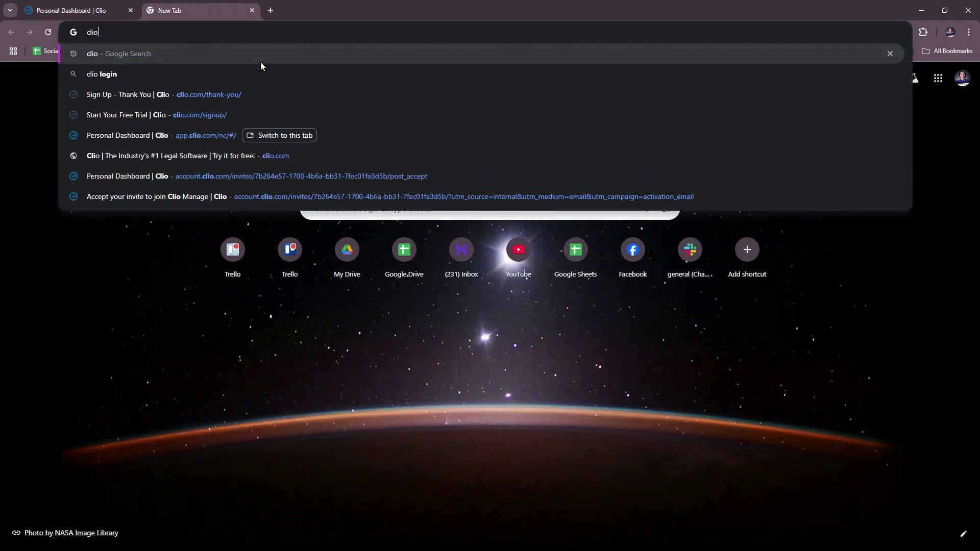
{"action": "key", "text": "Return"}
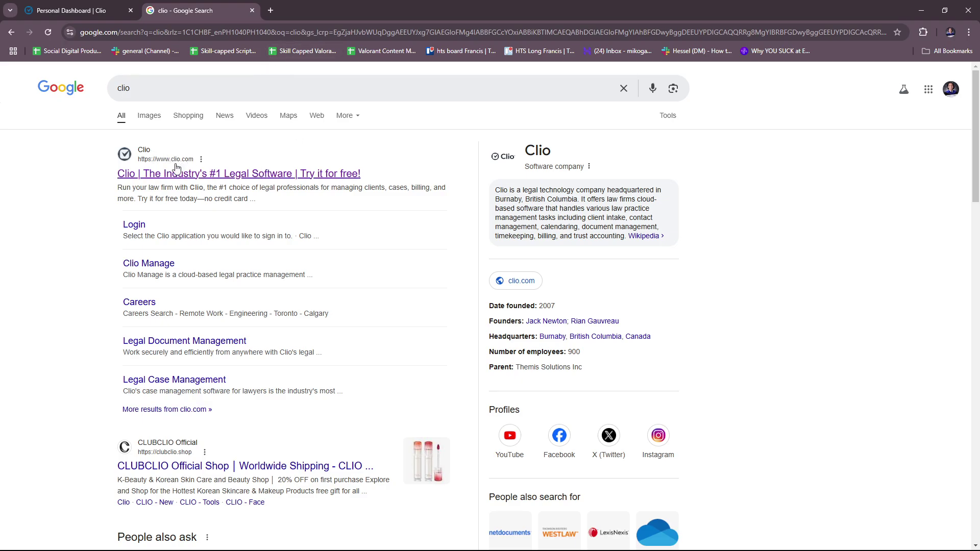
{"action": "left_click", "coordinate": [197, 173]}
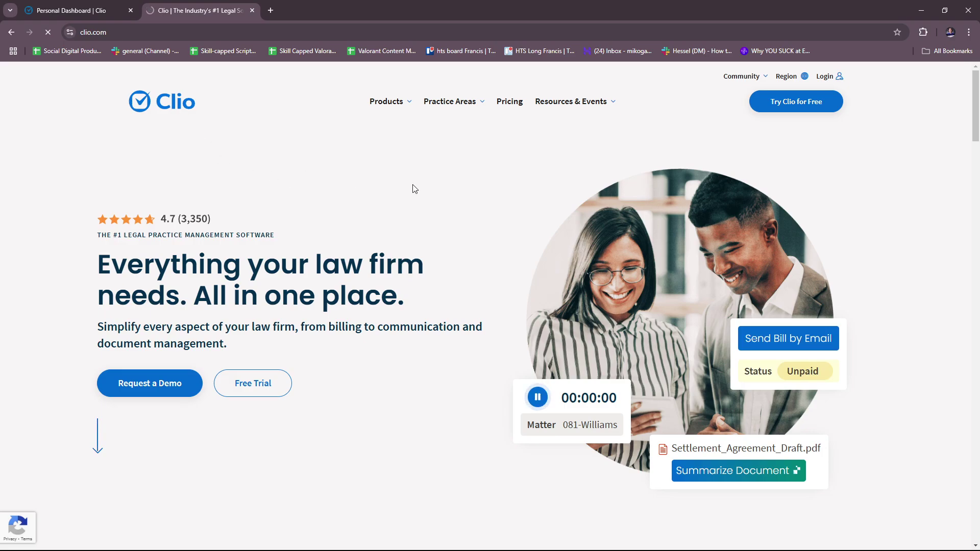
Step: View the Request a Demo page, dismiss its video popup, close it, then open Free Trial
{"action": "scroll", "coordinate": [85, 255], "scroll_direction": "down", "scroll_amount": 5}
{"action": "scroll", "coordinate": [149, 415], "scroll_direction": "up", "scroll_amount": 5}
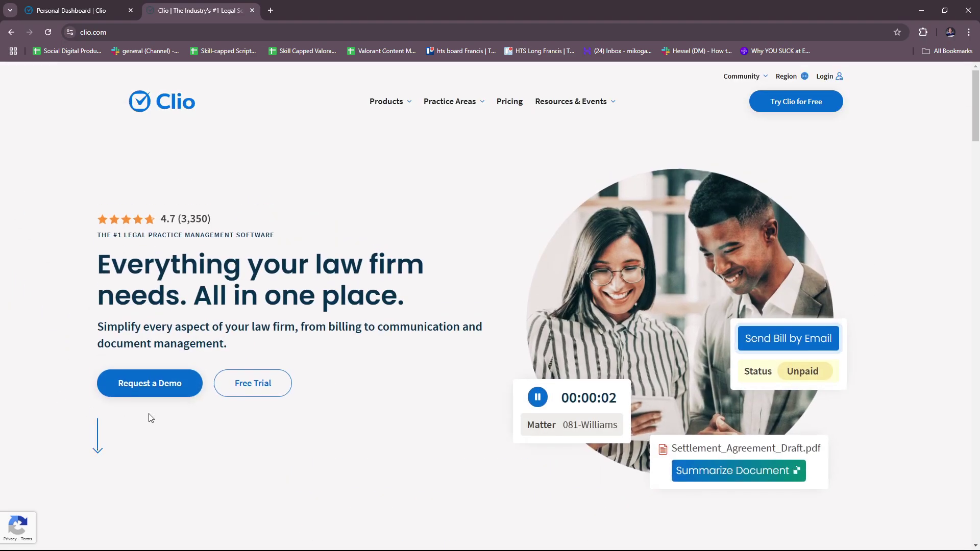
{"action": "left_click", "coordinate": [159, 390], "text": "ctrl"}
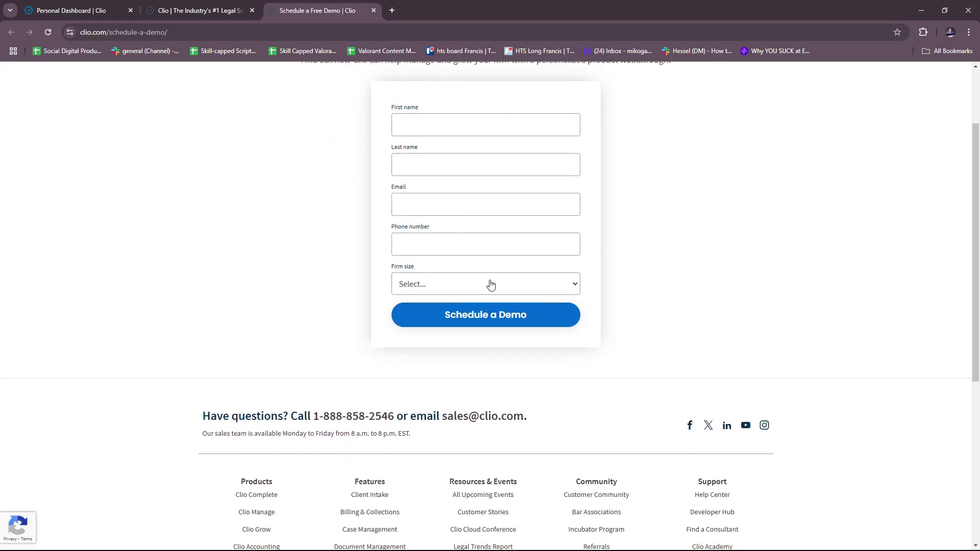
{"action": "scroll", "coordinate": [501, 265], "scroll_direction": "up", "scroll_amount": 2}
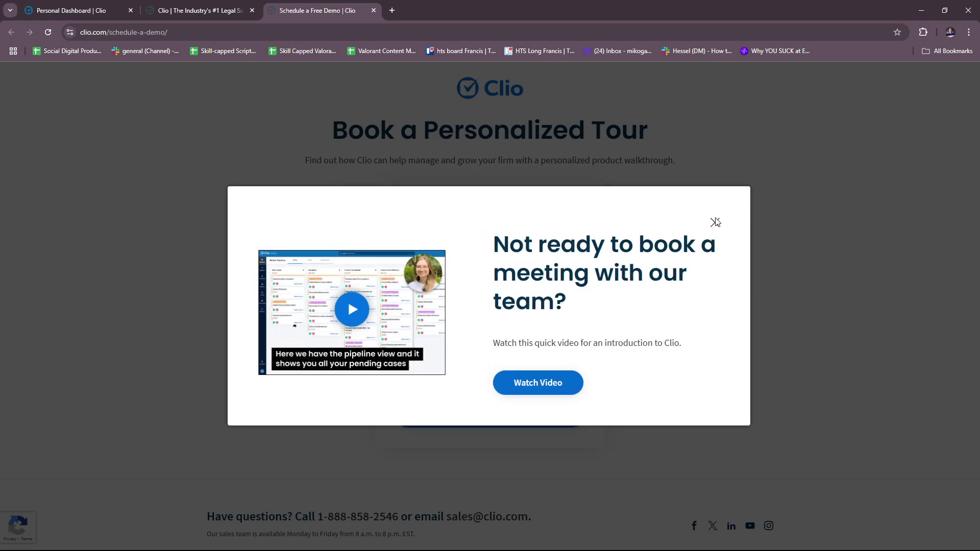
{"action": "left_click", "coordinate": [715, 224]}
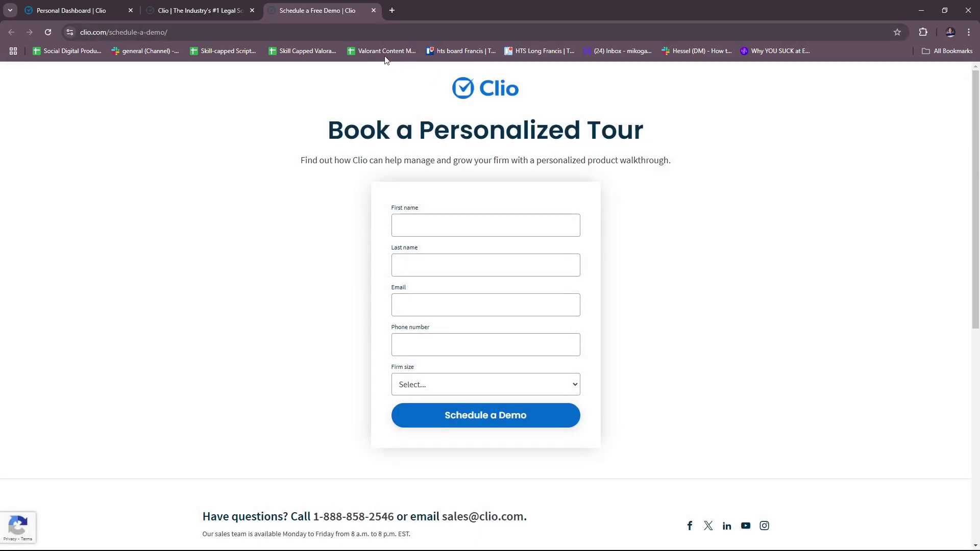
{"action": "left_click", "coordinate": [373, 10]}
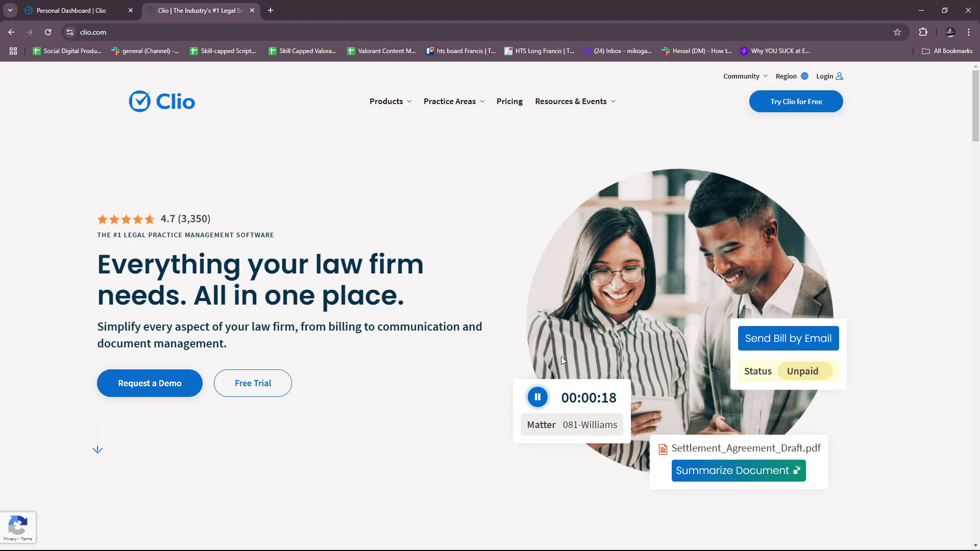
{"action": "left_click", "coordinate": [257, 380]}
Step: Close the clio.com tab to return to the Clio Personal Dashboard
{"action": "left_click", "coordinate": [251, 10]}
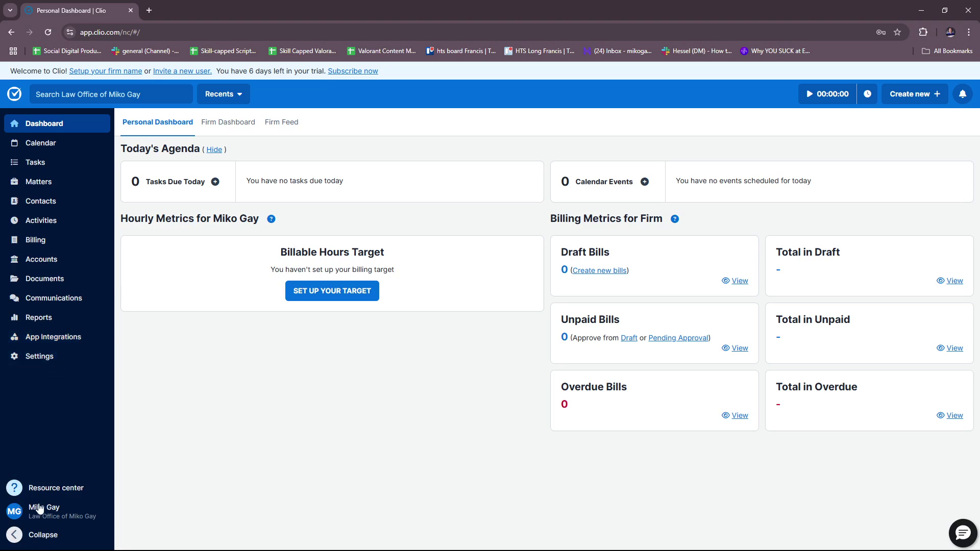
Step: Collapse the navigation sidebar to icons only, then expand it back to full labels
{"action": "left_click", "coordinate": [15, 534]}
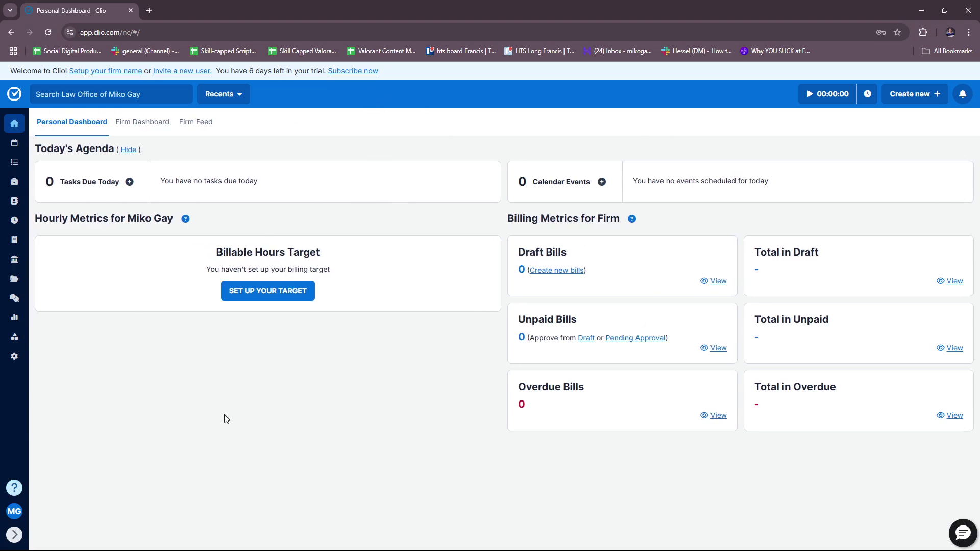
{"action": "left_click", "coordinate": [13, 535]}
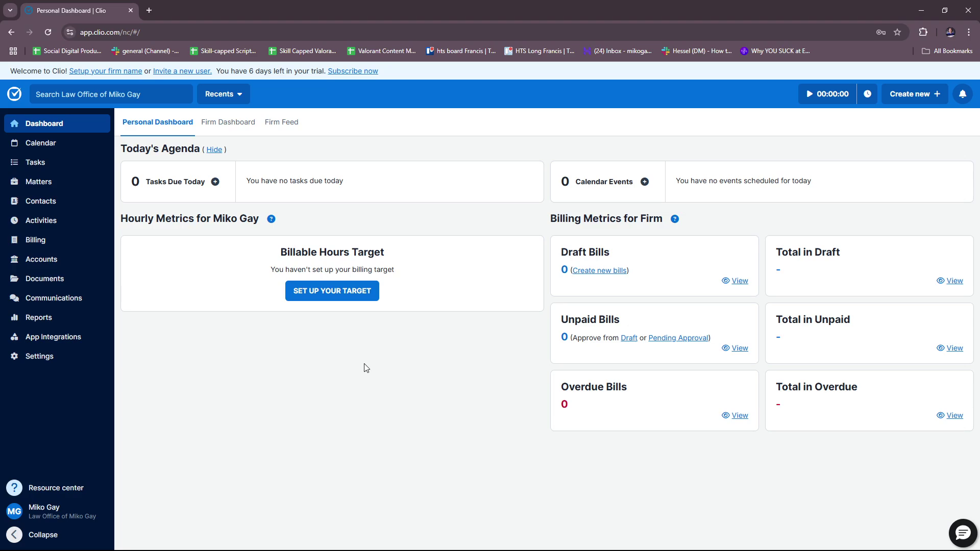
{"action": "key", "text": "alt"}
{"action": "key", "text": "Escape"}
Step: Run the top-bar timer for about 19 seconds, then stop it to get the Edit time entry form
{"action": "left_click", "coordinate": [813, 98]}
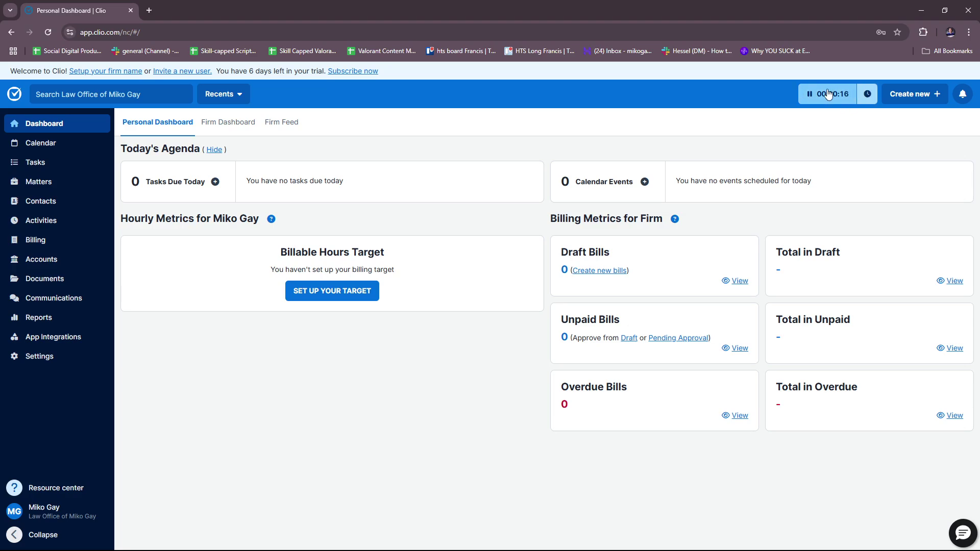
{"action": "left_click", "coordinate": [850, 102]}
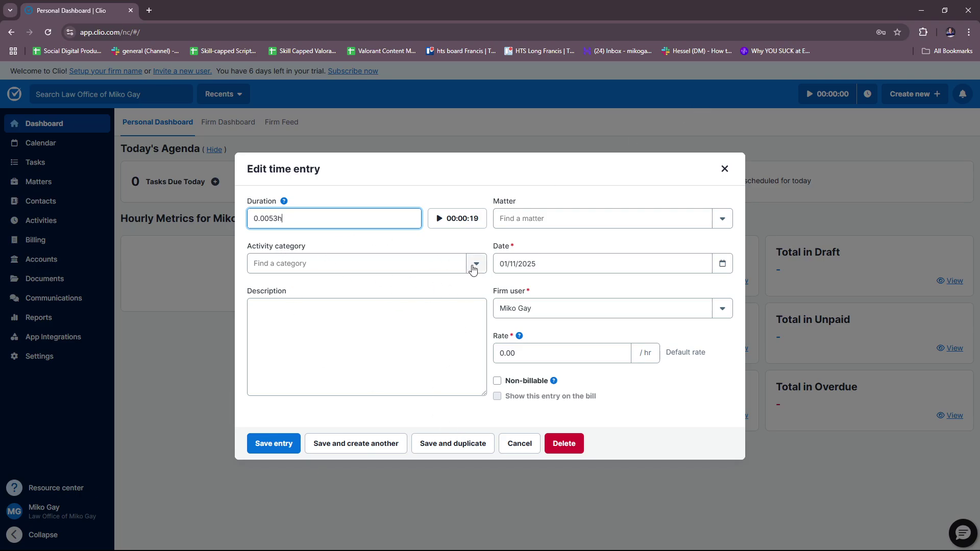
Step: Check the entry's activity category, description and matter fields, then delete the 19-second entry
{"action": "left_click", "coordinate": [412, 271]}
{"action": "left_click", "coordinate": [368, 385]}
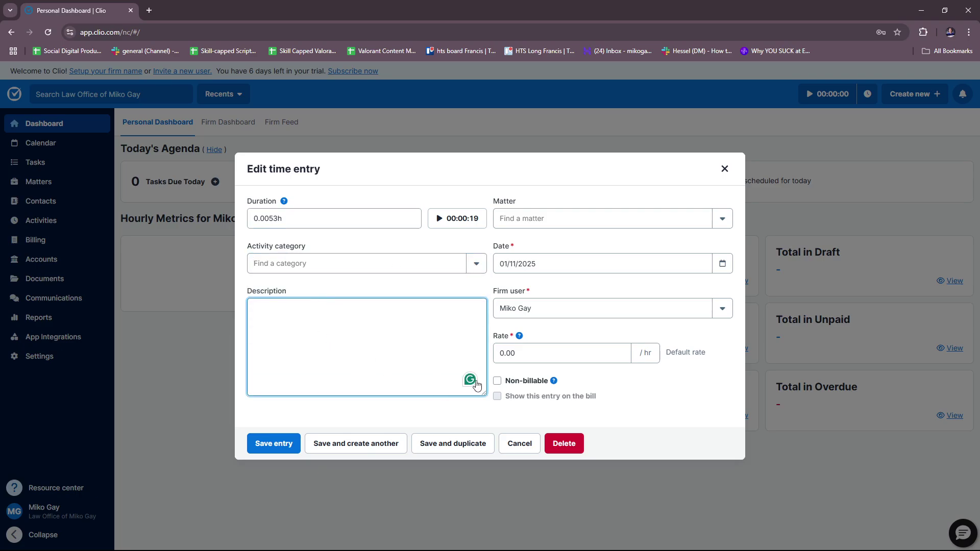
{"action": "left_click", "coordinate": [608, 225]}
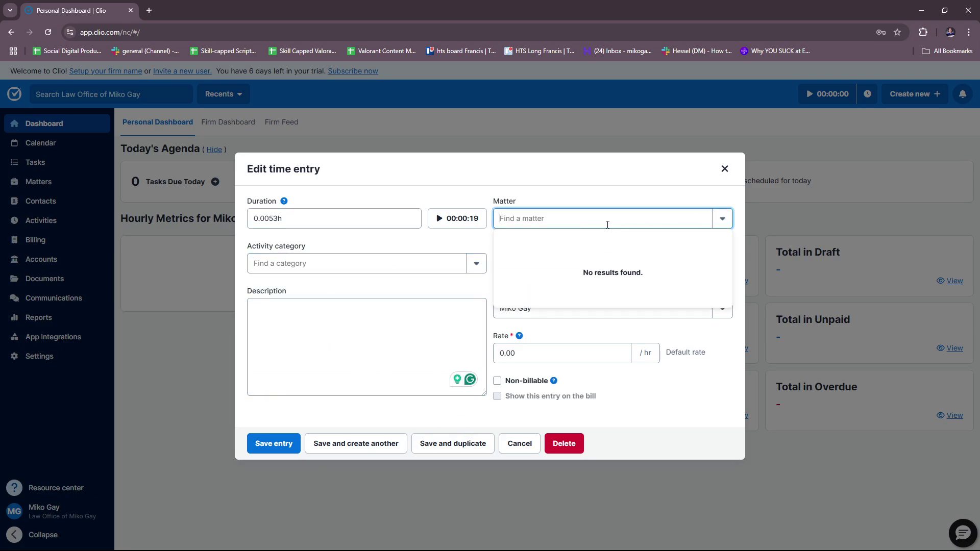
{"action": "left_click", "coordinate": [589, 190]}
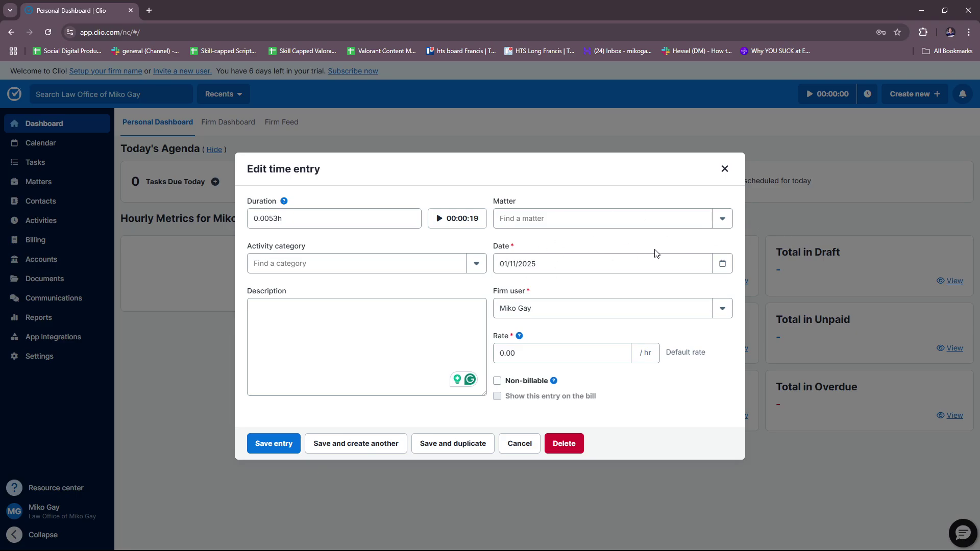
{"action": "left_click", "coordinate": [564, 442]}
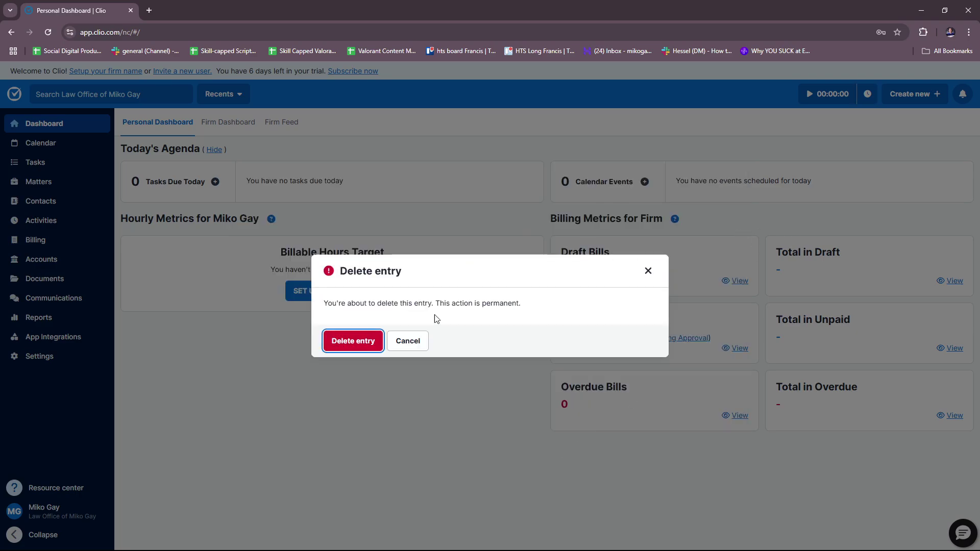
{"action": "left_click", "coordinate": [354, 343]}
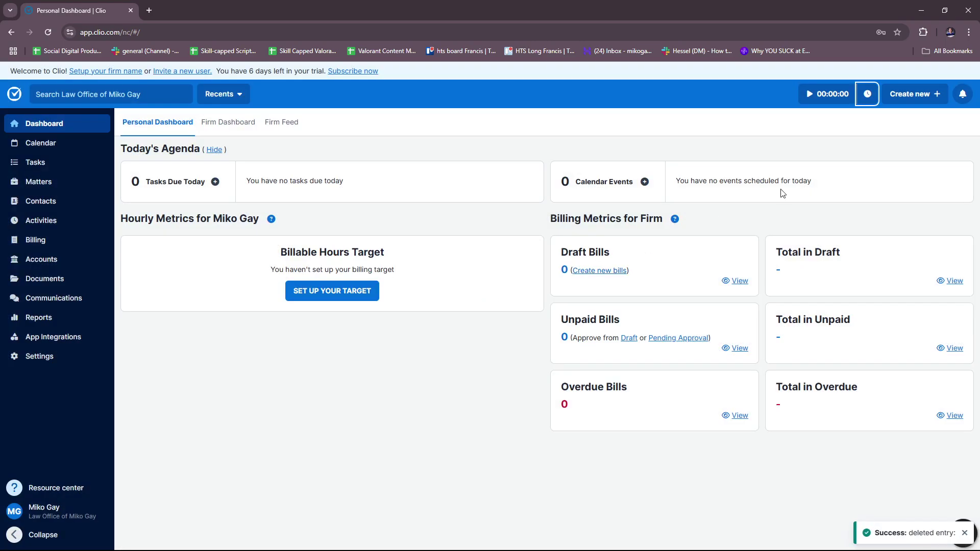
{"action": "left_click", "coordinate": [826, 122]}
{"action": "left_click", "coordinate": [929, 97]}
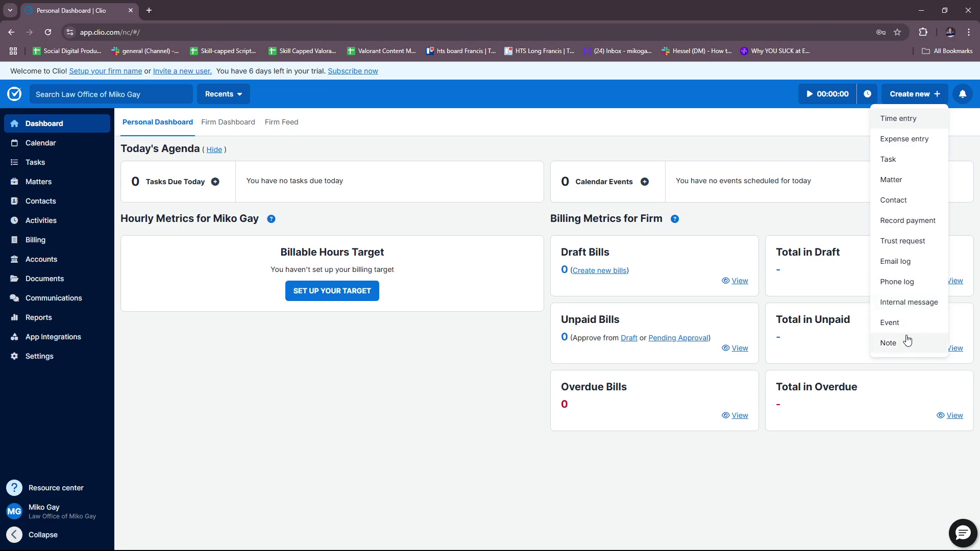
{"action": "left_click", "coordinate": [962, 94]}
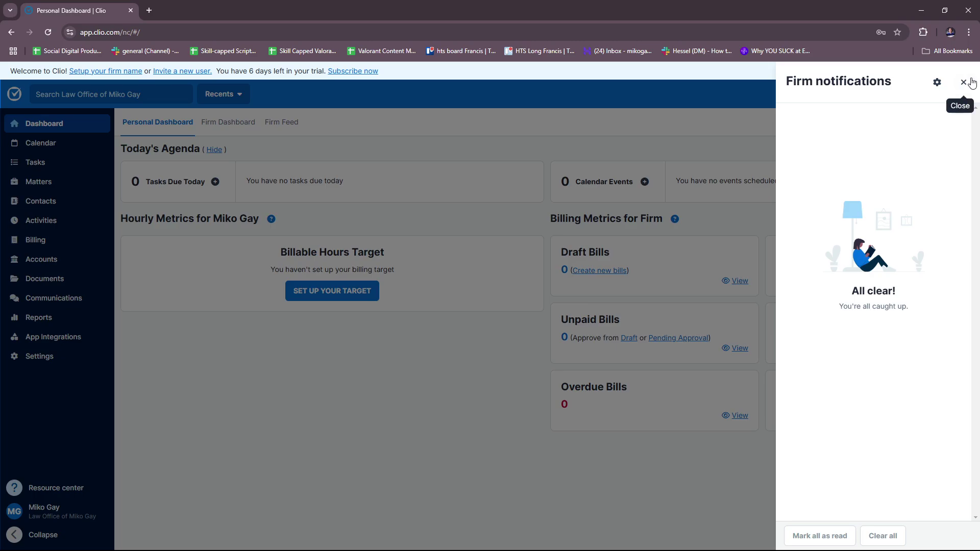
{"action": "left_click", "coordinate": [732, 117]}
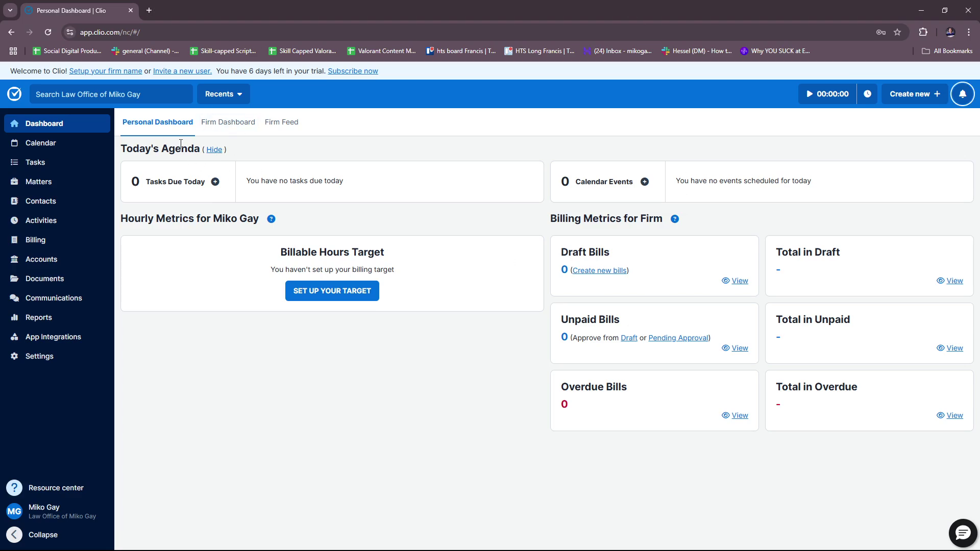
{"action": "left_click", "coordinate": [217, 182]}
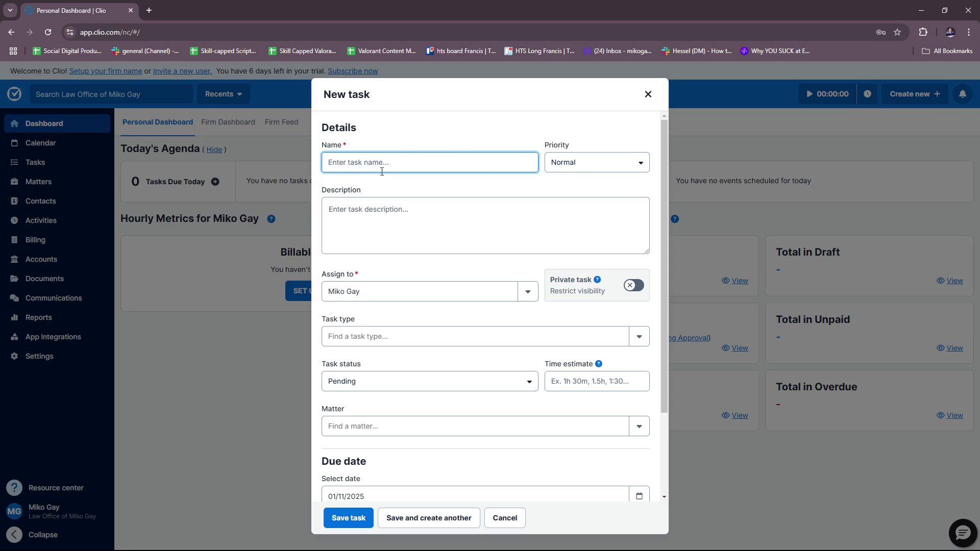
{"action": "left_click", "coordinate": [393, 154]}
{"action": "left_click", "coordinate": [391, 162]}
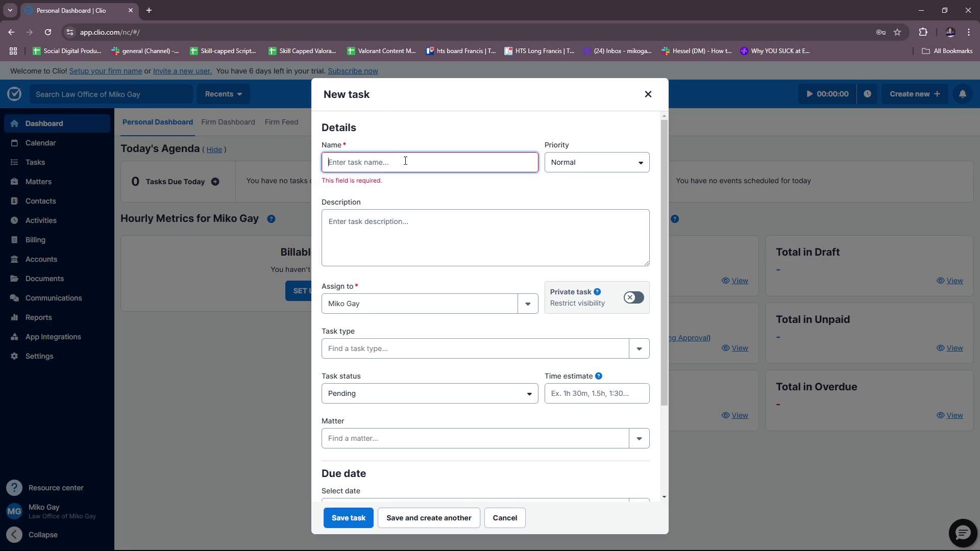
{"action": "type", "text": "Trial"}
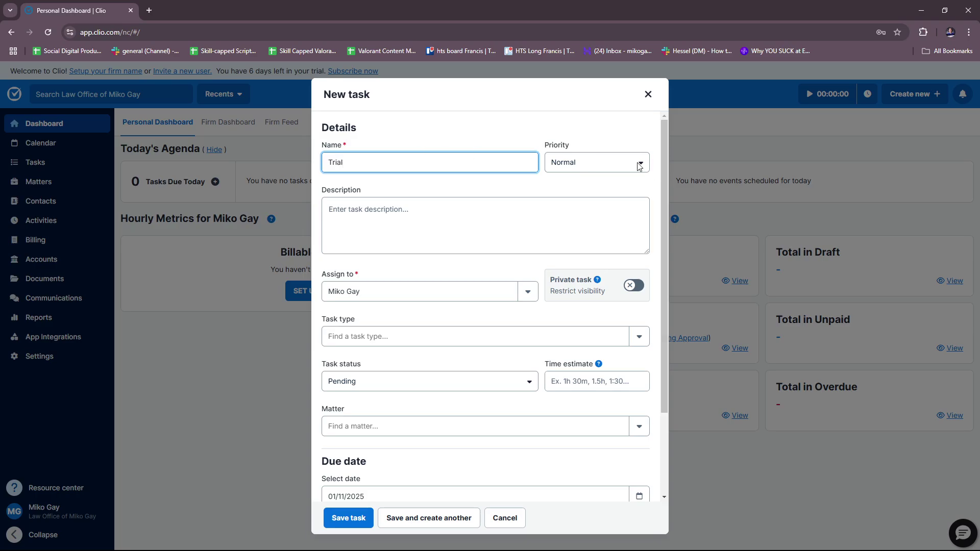
{"action": "left_click", "coordinate": [639, 166]}
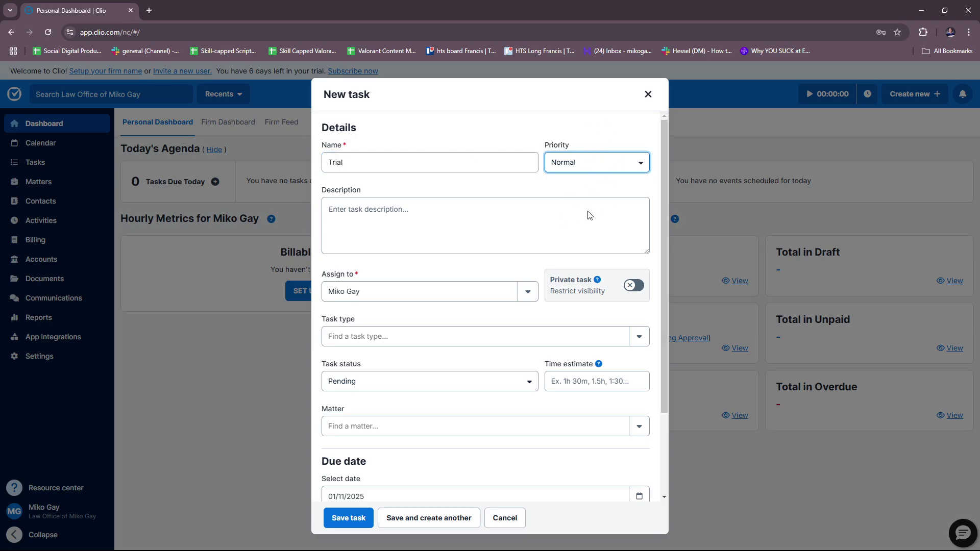
{"action": "left_click", "coordinate": [574, 124]}
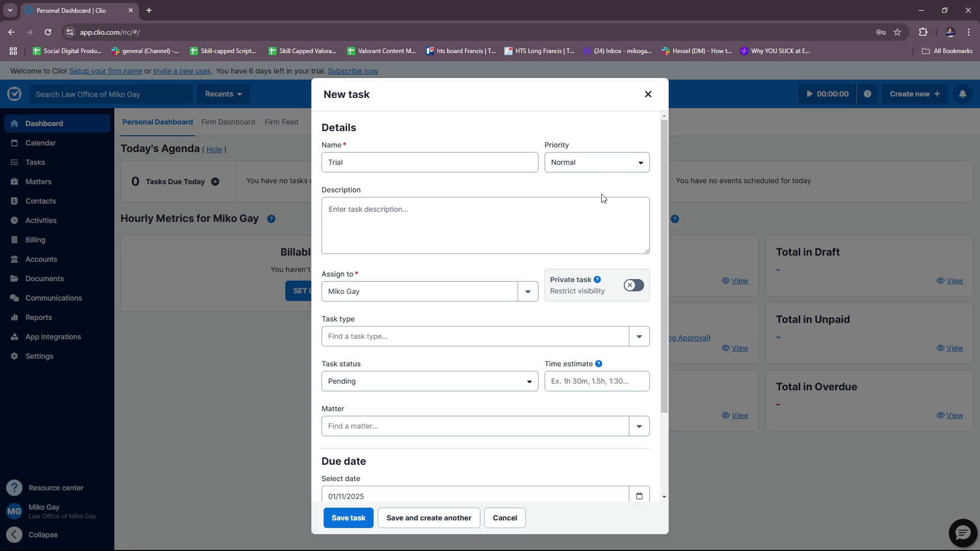
{"action": "left_click", "coordinate": [382, 231]}
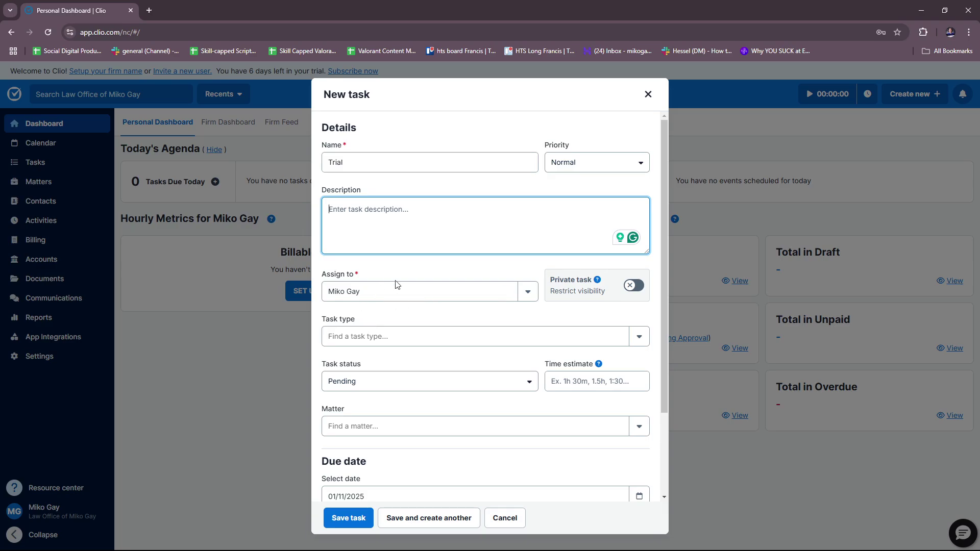
{"action": "left_click", "coordinate": [529, 295]}
{"action": "left_click", "coordinate": [458, 301]}
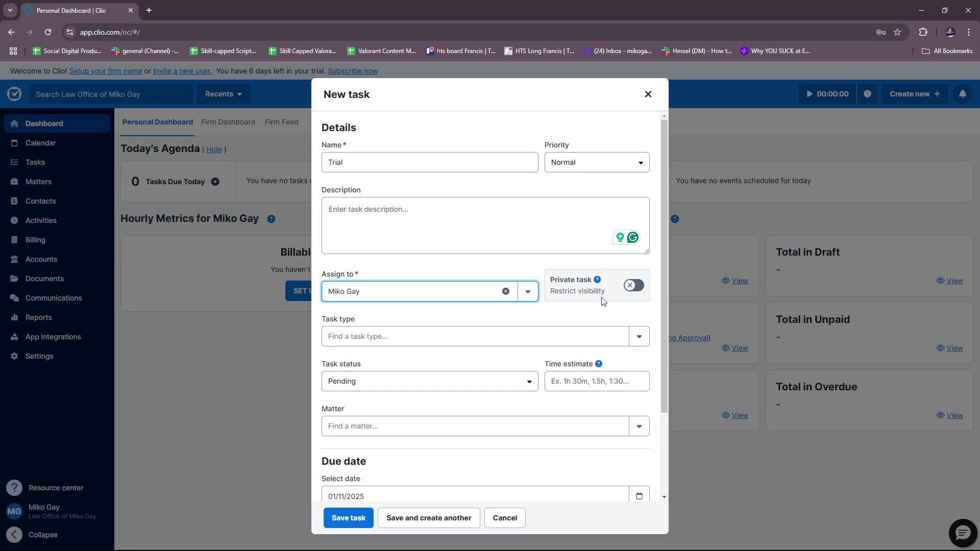
Step: Check the private-task explanation, the empty task type list and the task status setting
{"action": "left_click", "coordinate": [597, 281]}
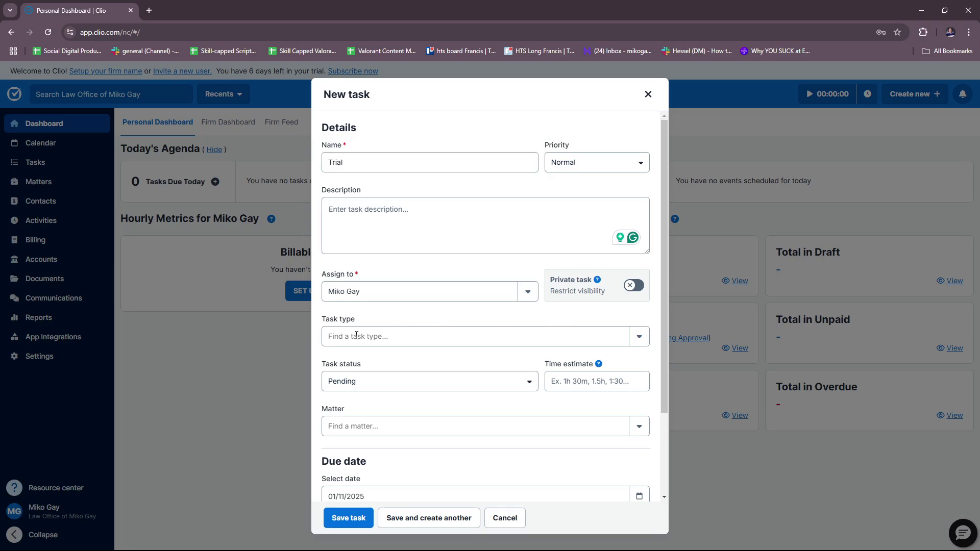
{"action": "left_click", "coordinate": [636, 336]}
{"action": "left_click", "coordinate": [490, 338]}
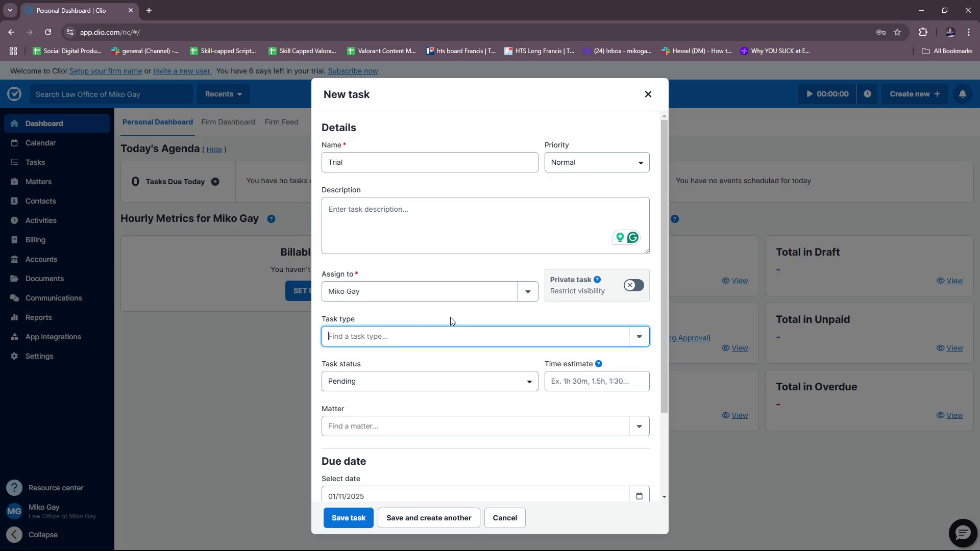
{"action": "scroll", "coordinate": [404, 347], "scroll_direction": "down", "scroll_amount": 1}
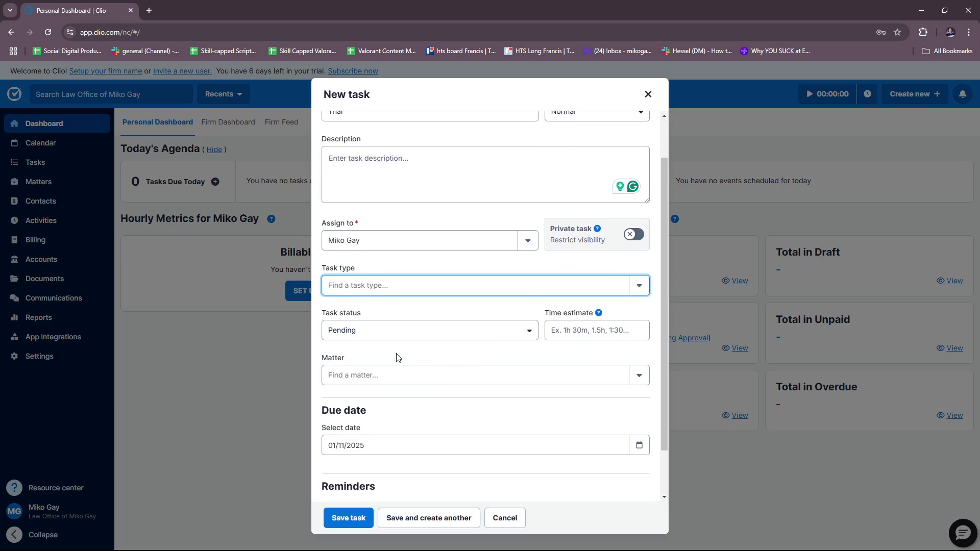
{"action": "left_click", "coordinate": [363, 329]}
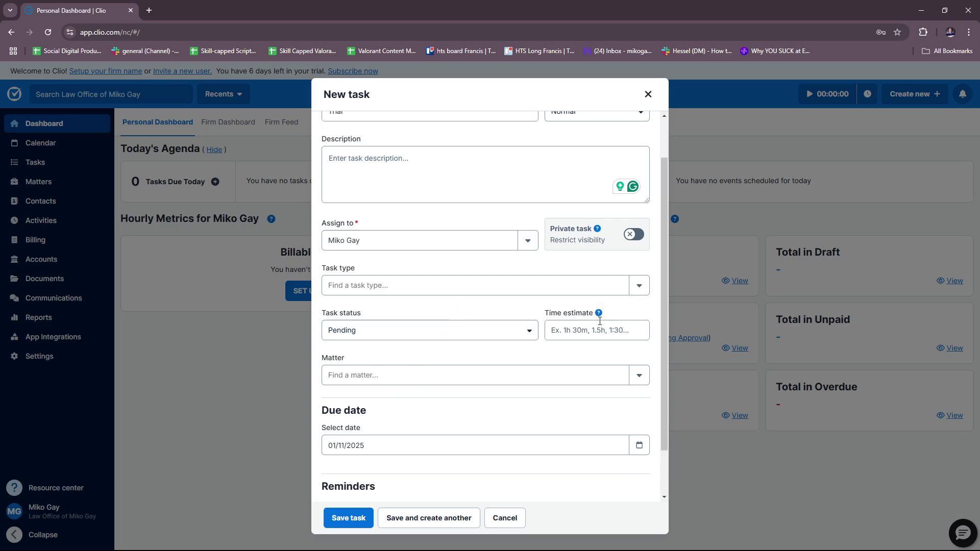
{"action": "mouse_move", "coordinate": [599, 313]}
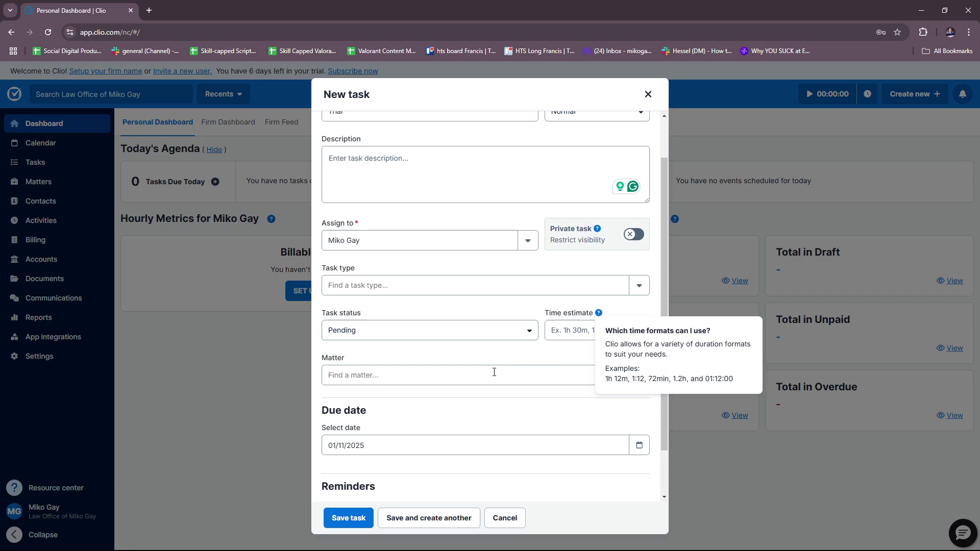
Step: Look over the Matter and Due date fields, keeping today's date, and save the Trial task
{"action": "left_click", "coordinate": [454, 374]}
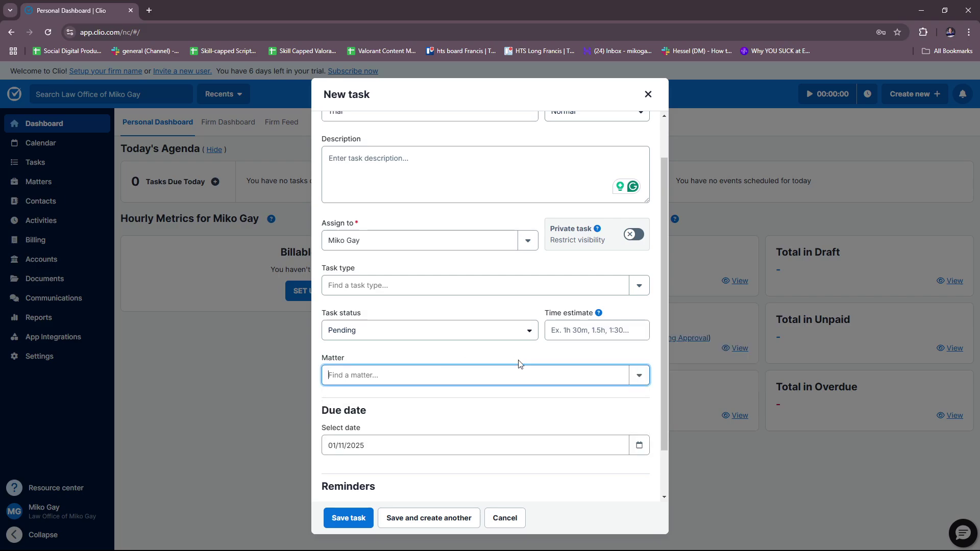
{"action": "scroll", "coordinate": [417, 415], "scroll_direction": "down", "scroll_amount": 2}
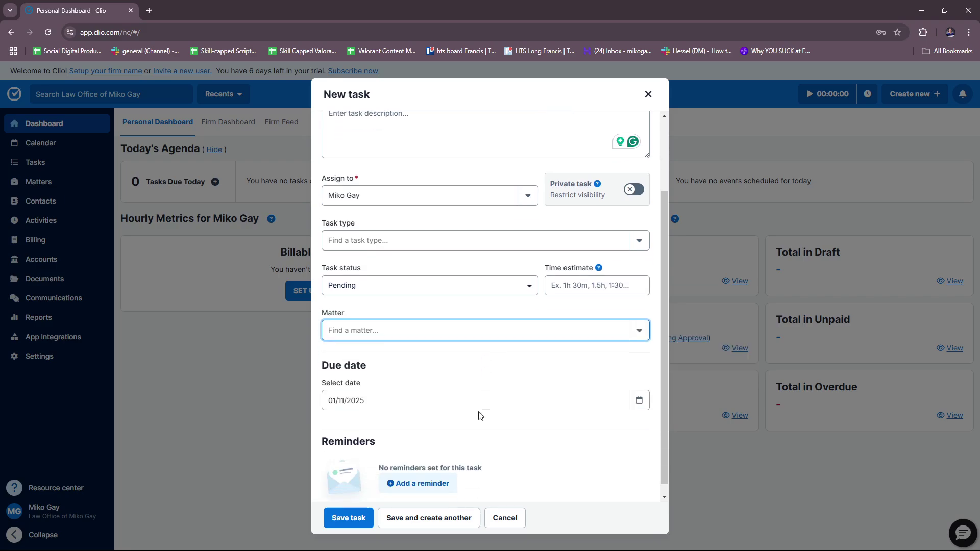
{"action": "left_click", "coordinate": [581, 390]}
{"action": "left_click", "coordinate": [584, 353]}
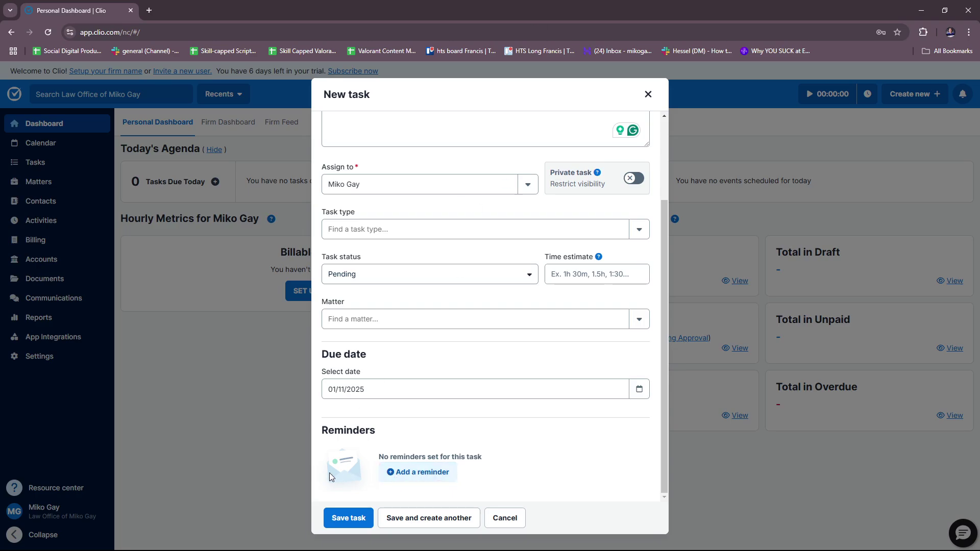
{"action": "scroll", "coordinate": [358, 469], "scroll_direction": "up", "scroll_amount": 3}
{"action": "scroll", "coordinate": [398, 464], "scroll_direction": "down", "scroll_amount": 3}
{"action": "left_click", "coordinate": [353, 512]}
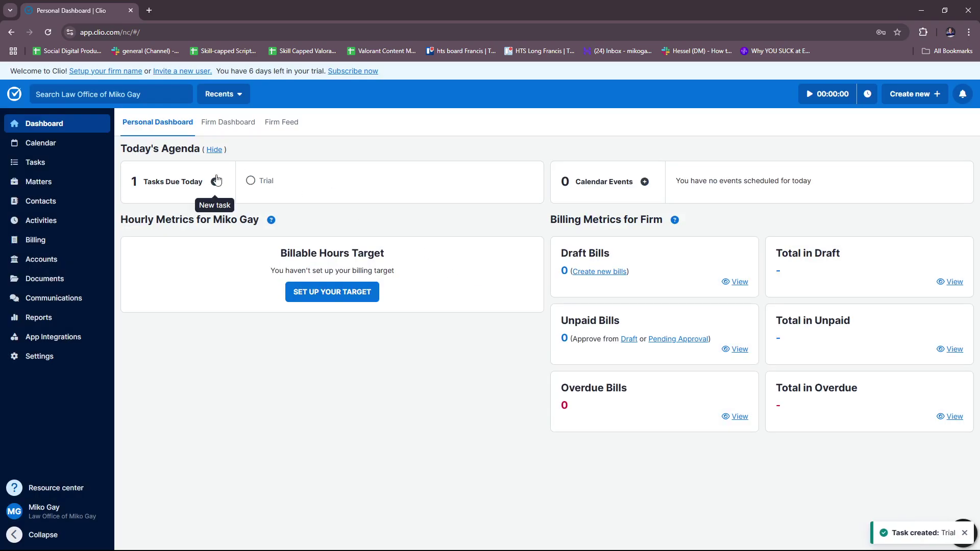
{"action": "left_click", "coordinate": [265, 185]}
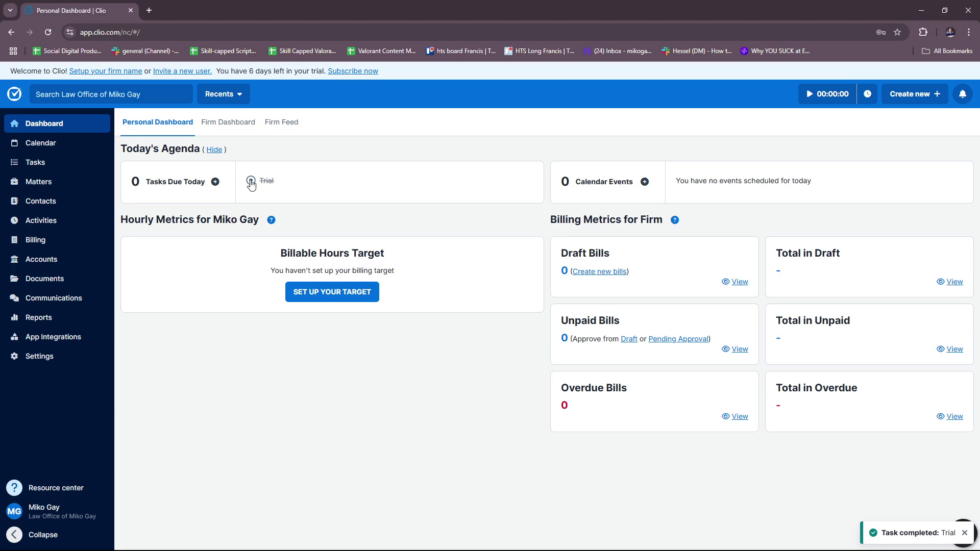
{"action": "left_click", "coordinate": [251, 182]}
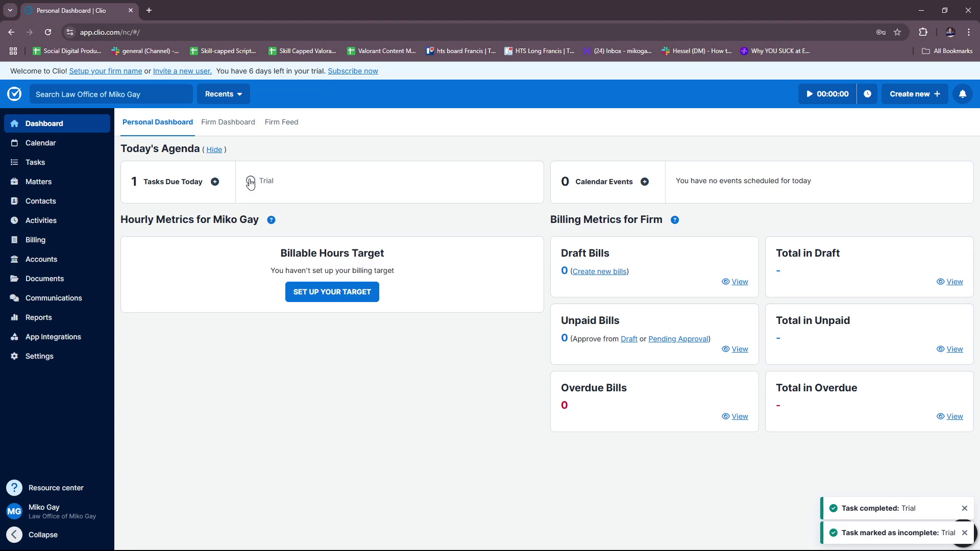
{"action": "left_click", "coordinate": [250, 182]}
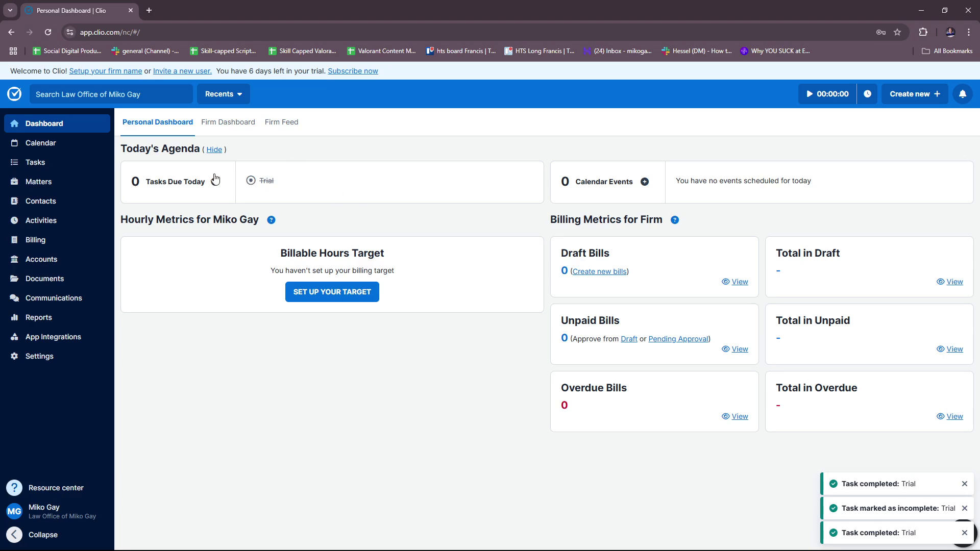
{"action": "left_click", "coordinate": [251, 182]}
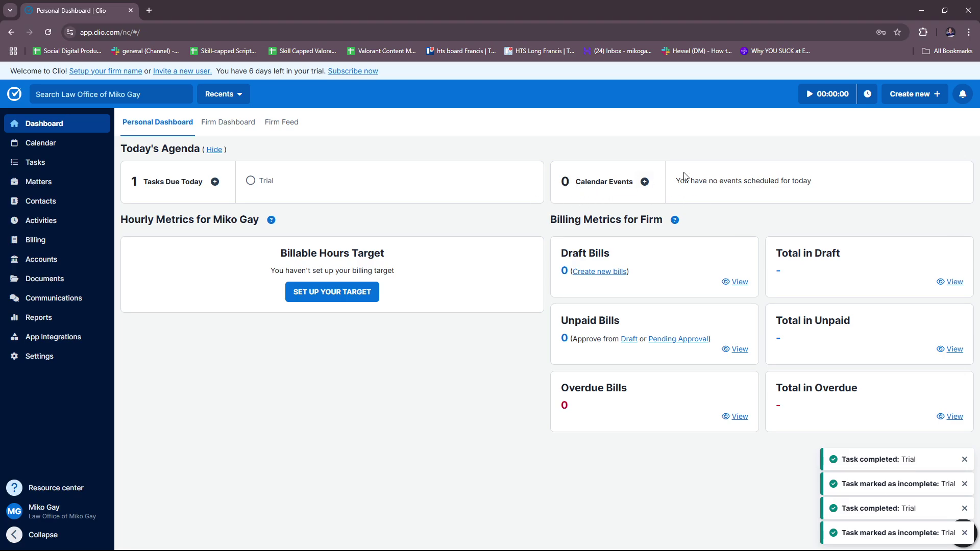
Step: Create a new calendar event and try All Day, Location, Firm calendar and event-type help
{"action": "left_click", "coordinate": [645, 182]}
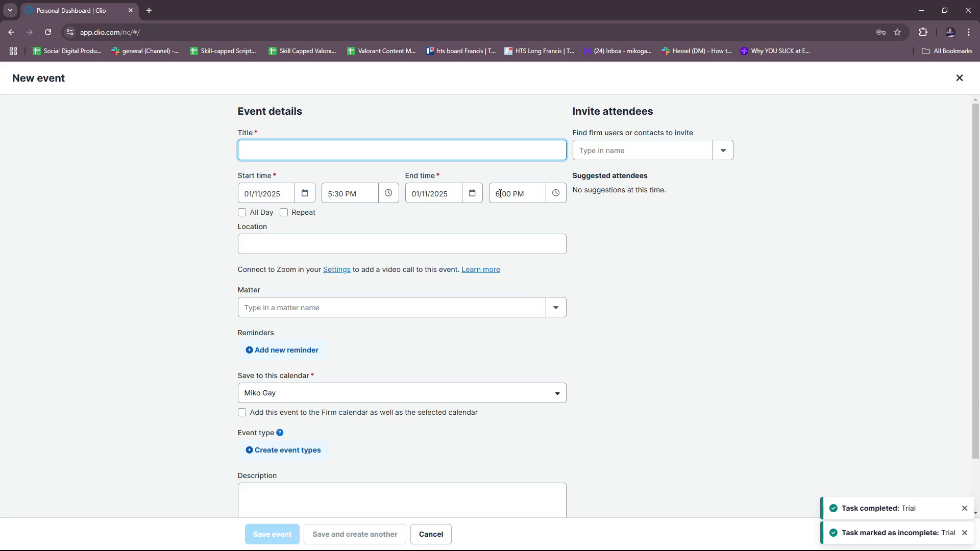
{"action": "left_click", "coordinate": [243, 214]}
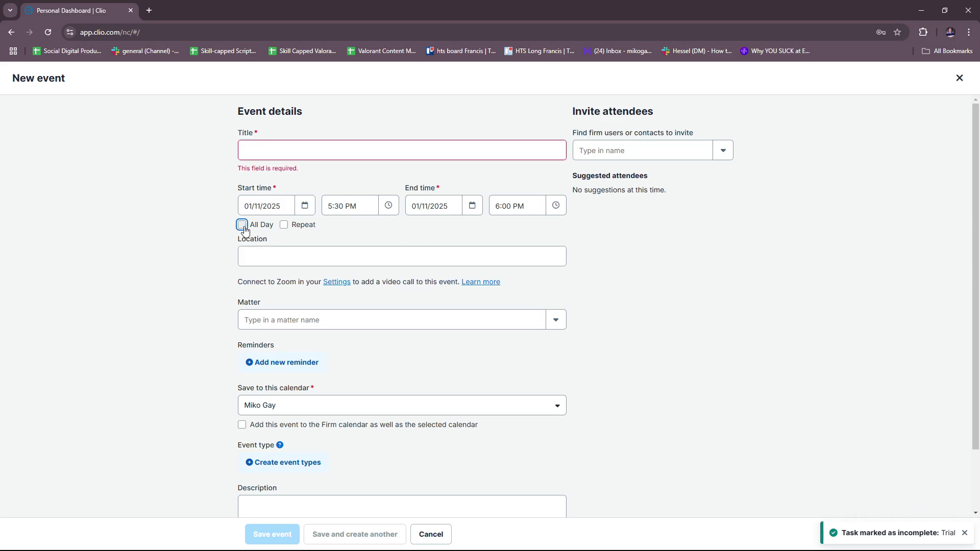
{"action": "left_click", "coordinate": [243, 225]}
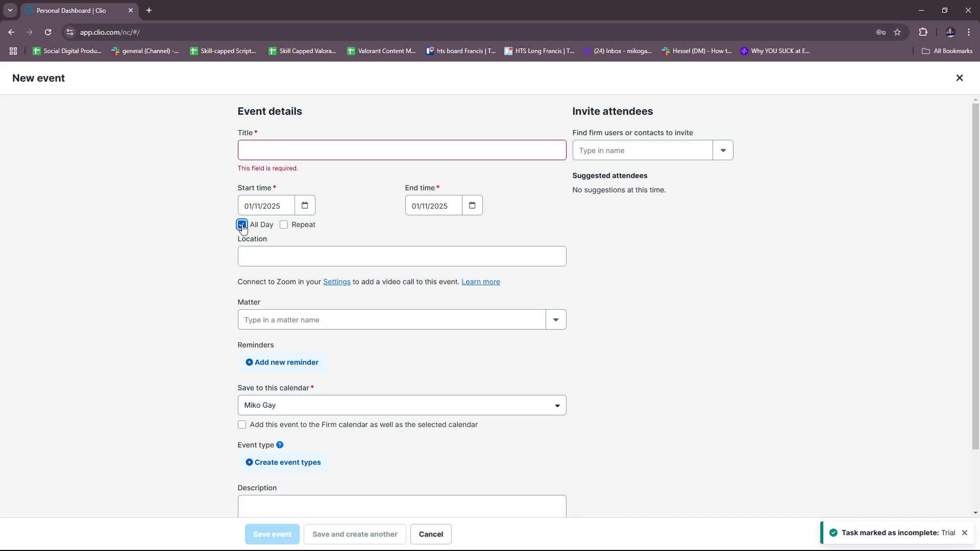
{"action": "left_click", "coordinate": [242, 225]}
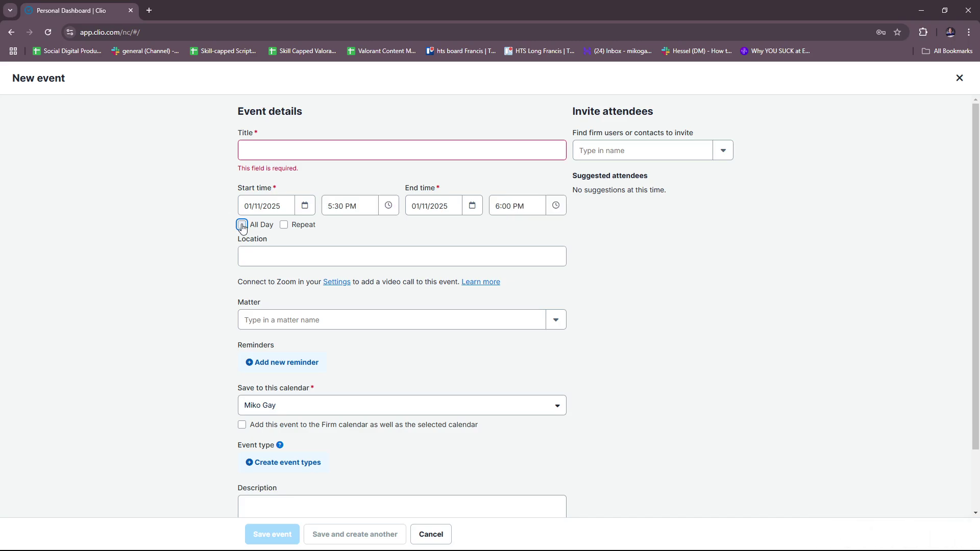
{"action": "left_click", "coordinate": [315, 258]}
{"action": "scroll", "coordinate": [527, 223], "scroll_direction": "down", "scroll_amount": 1}
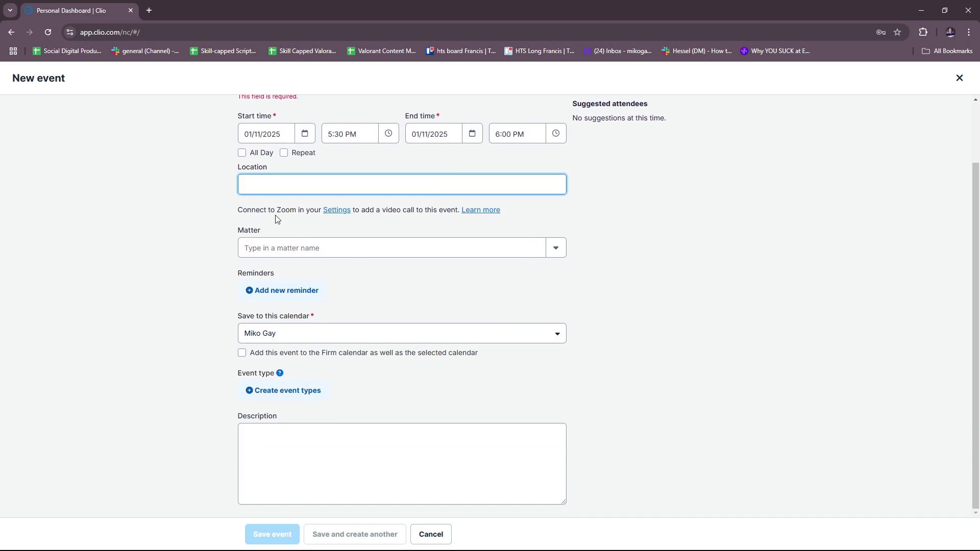
{"action": "left_click", "coordinate": [289, 220]}
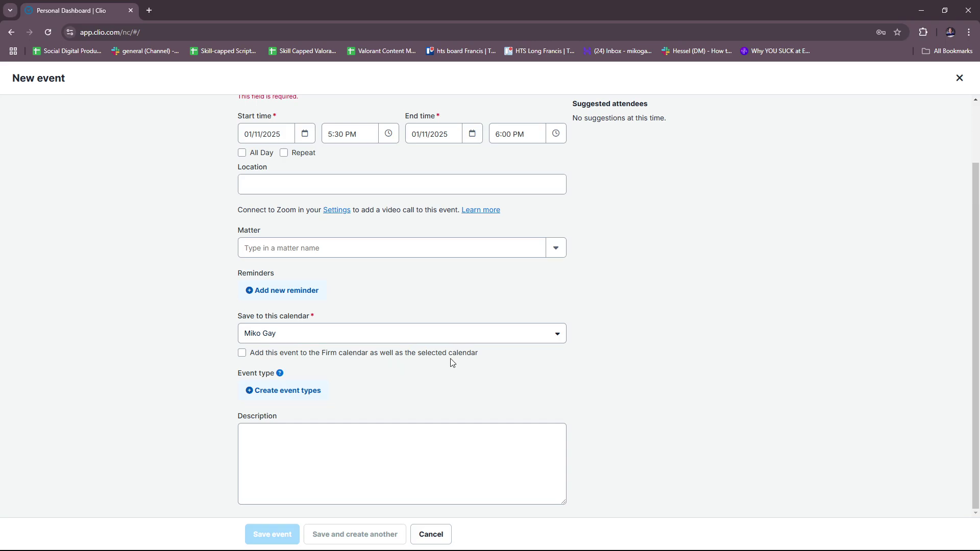
{"action": "left_click", "coordinate": [241, 354]}
{"action": "left_click", "coordinate": [280, 374]}
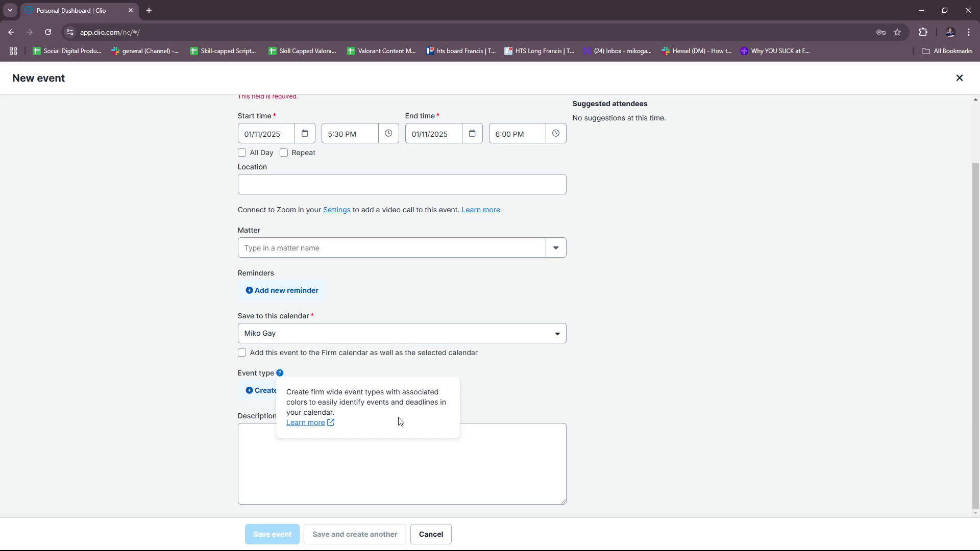
Step: Close the Create event types modal without adding any, then discard the unsaved New event form
{"action": "left_click", "coordinate": [285, 391]}
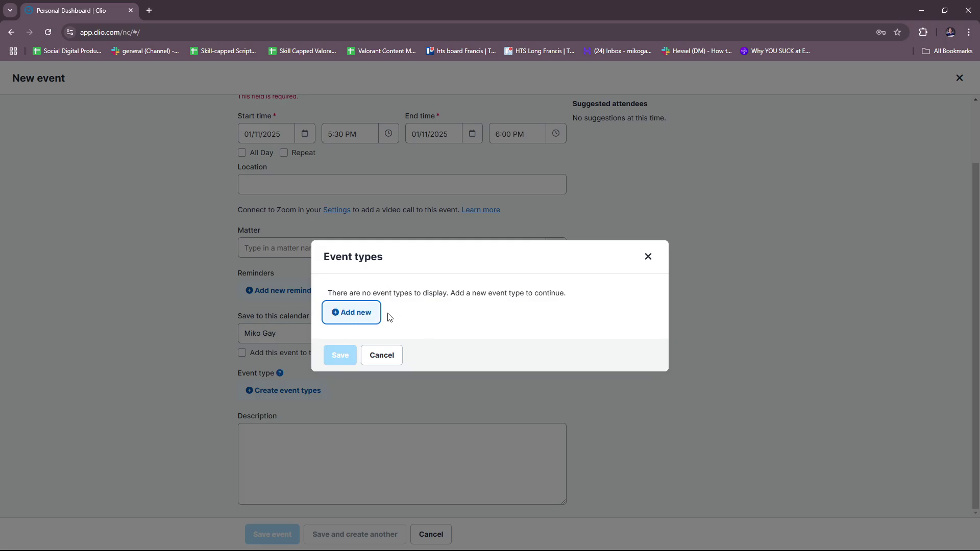
{"action": "left_click", "coordinate": [649, 257]}
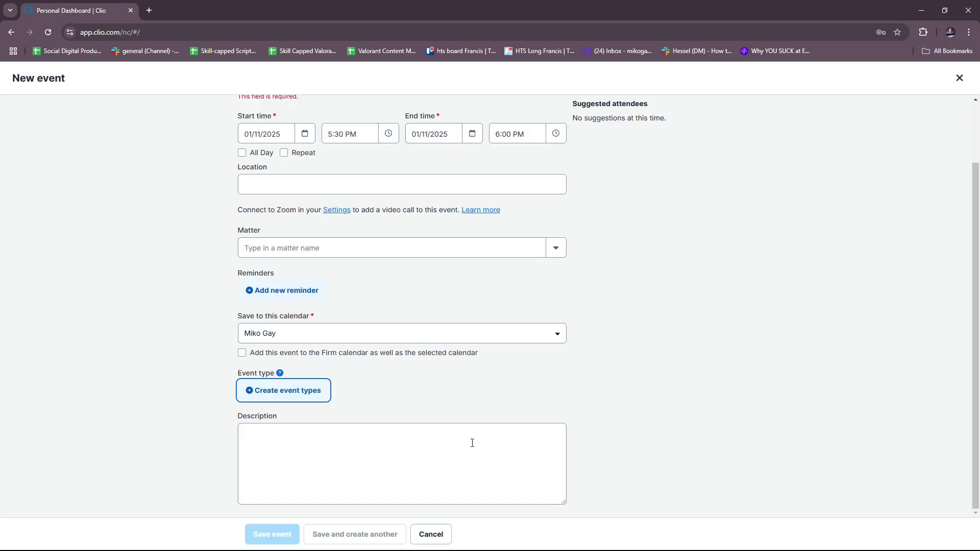
{"action": "scroll", "coordinate": [521, 409], "scroll_direction": "up", "scroll_amount": 2}
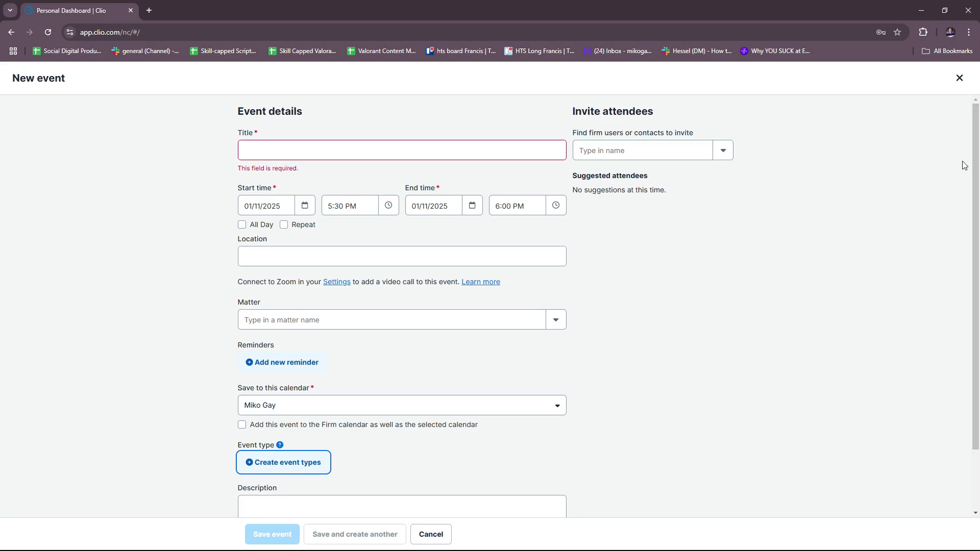
{"action": "left_click", "coordinate": [959, 78]}
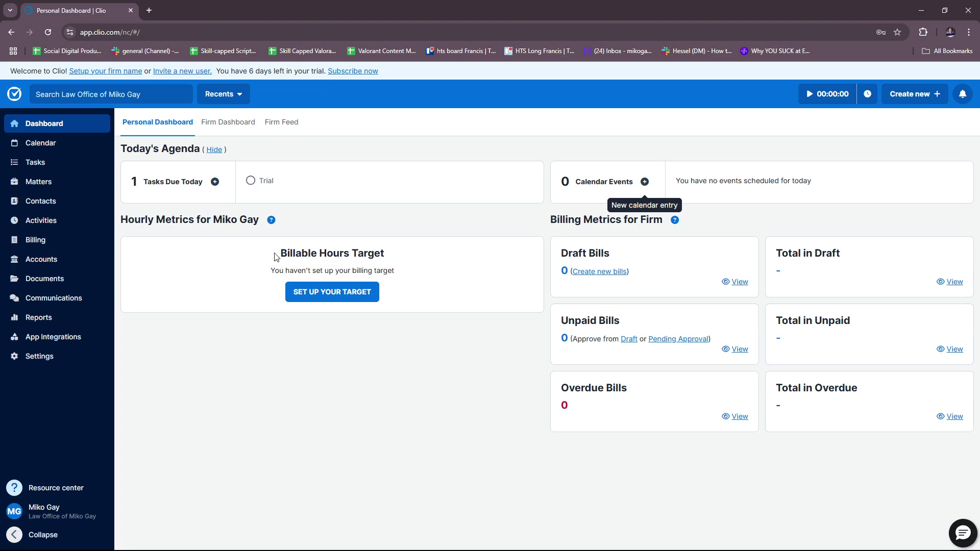
{"action": "left_click_drag", "start_coordinate": [275, 255], "coordinate": [331, 258]}
{"action": "left_click", "coordinate": [343, 258]}
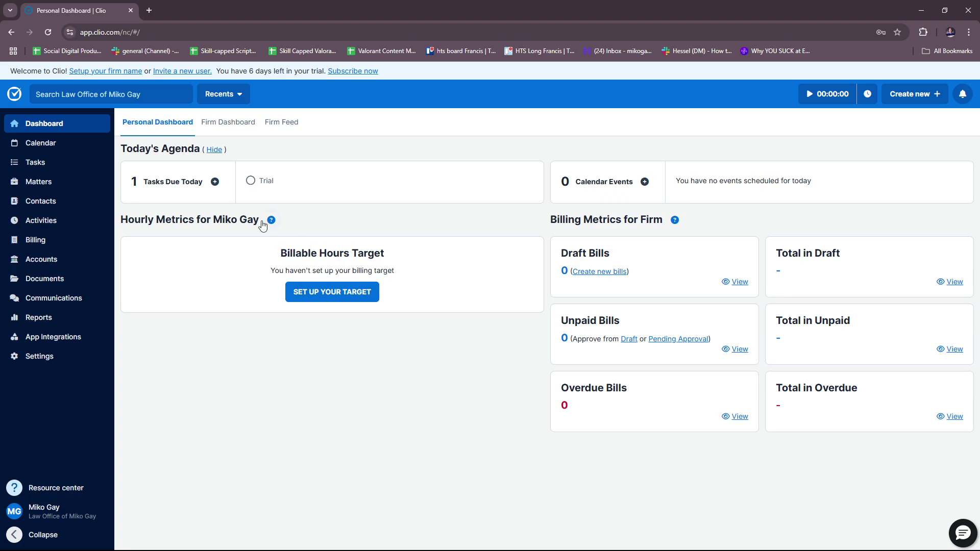
{"action": "double_click", "coordinate": [124, 220]}
{"action": "left_click", "coordinate": [213, 221]}
{"action": "mouse_move", "coordinate": [271, 220]}
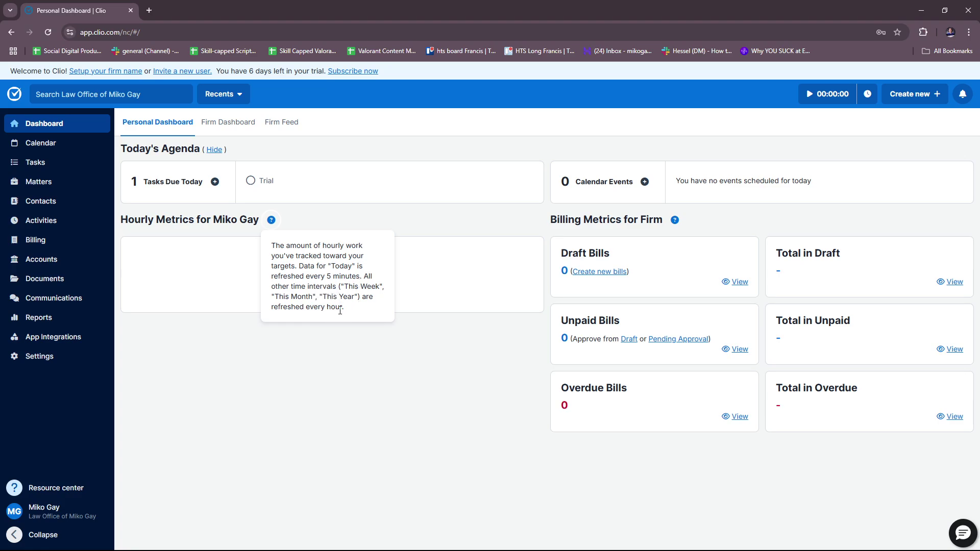
{"action": "left_click", "coordinate": [318, 291]}
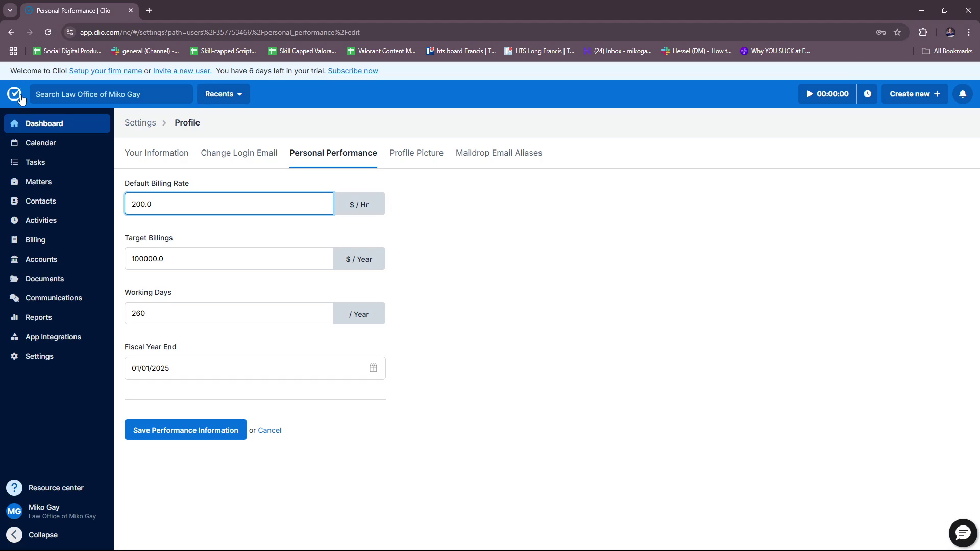
Step: Go back from Personal Performance settings to the Personal Dashboard
{"action": "left_click", "coordinate": [9, 32]}
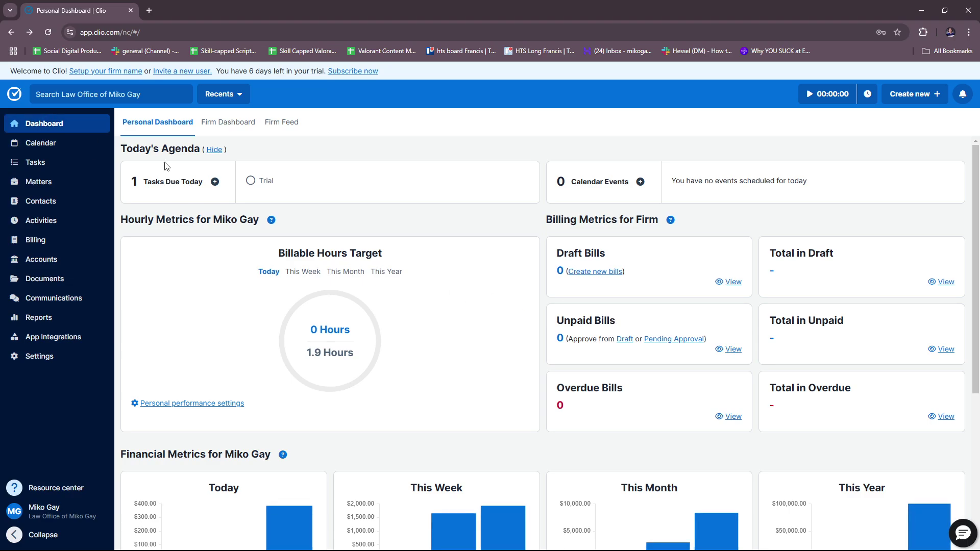
{"action": "scroll", "coordinate": [370, 223], "scroll_direction": "down", "scroll_amount": 2}
{"action": "scroll", "coordinate": [390, 258], "scroll_direction": "up", "scroll_amount": 1}
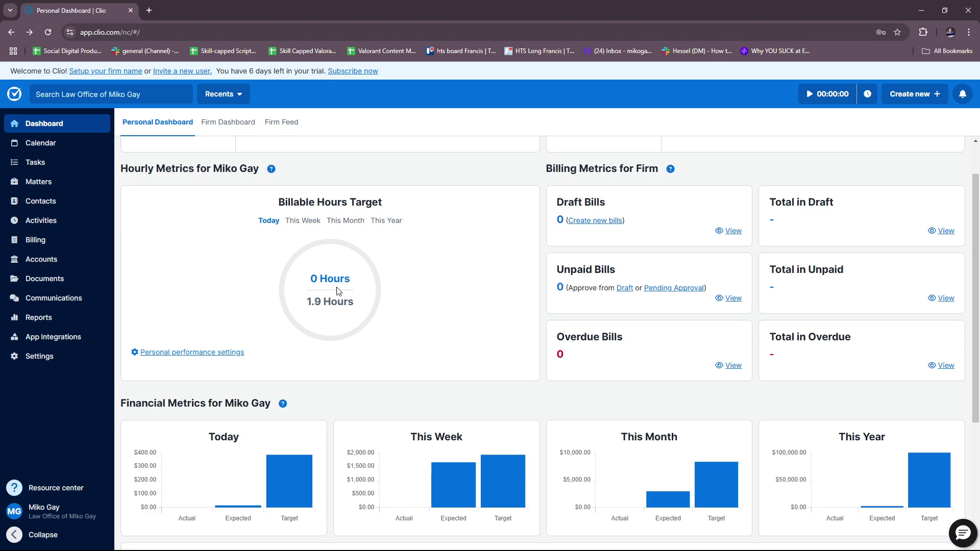
{"action": "scroll", "coordinate": [311, 320], "scroll_direction": "down", "scroll_amount": 2}
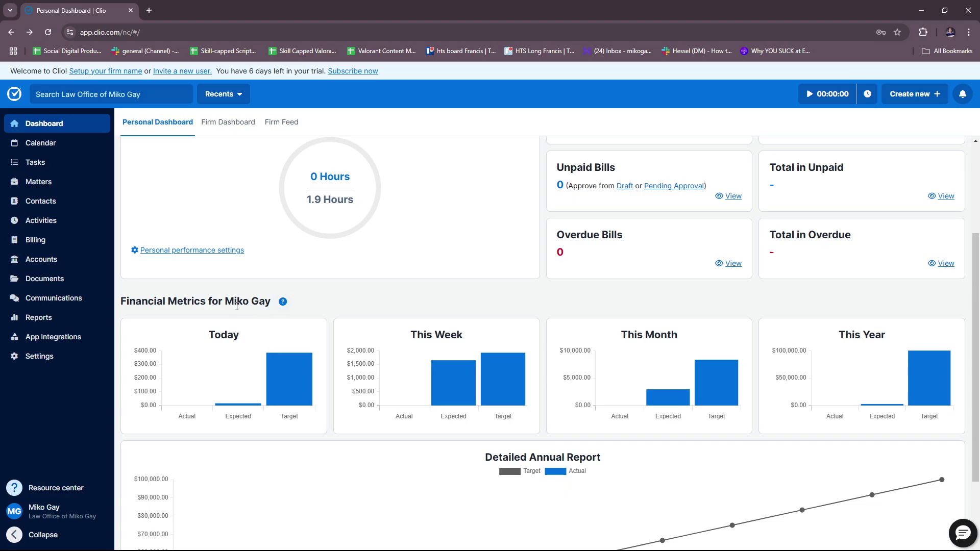
{"action": "scroll", "coordinate": [274, 373], "scroll_direction": "down", "scroll_amount": 1}
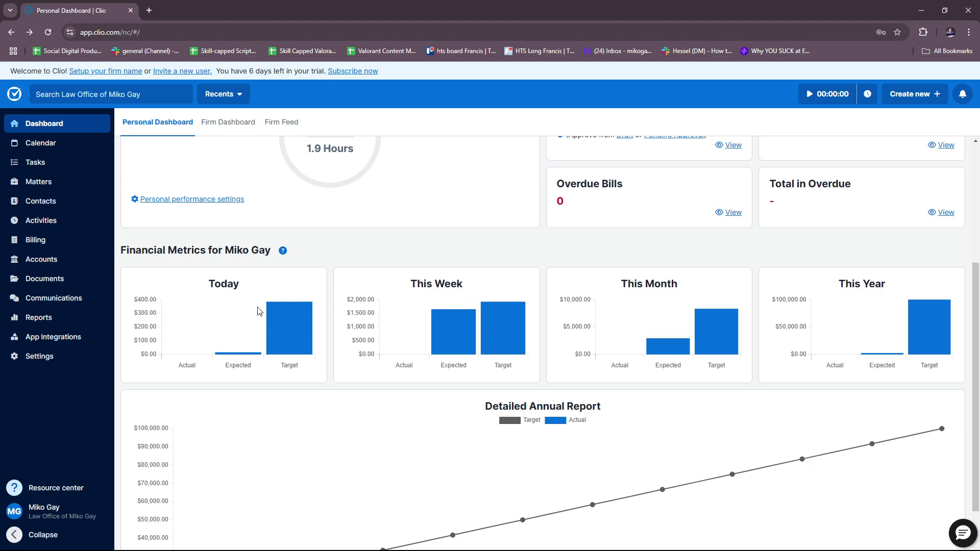
{"action": "scroll", "coordinate": [900, 350], "scroll_direction": "down", "scroll_amount": 2}
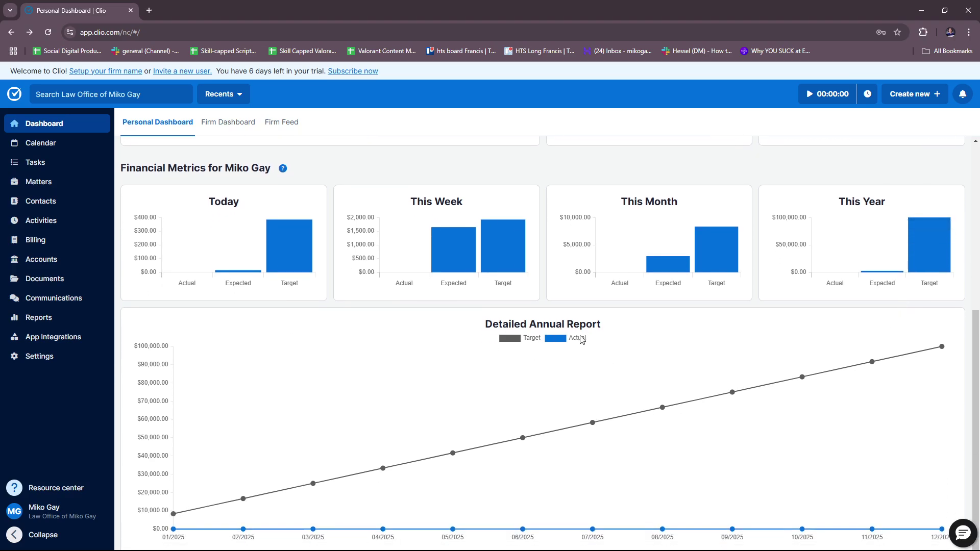
{"action": "scroll", "coordinate": [582, 340], "scroll_direction": "up", "scroll_amount": 5}
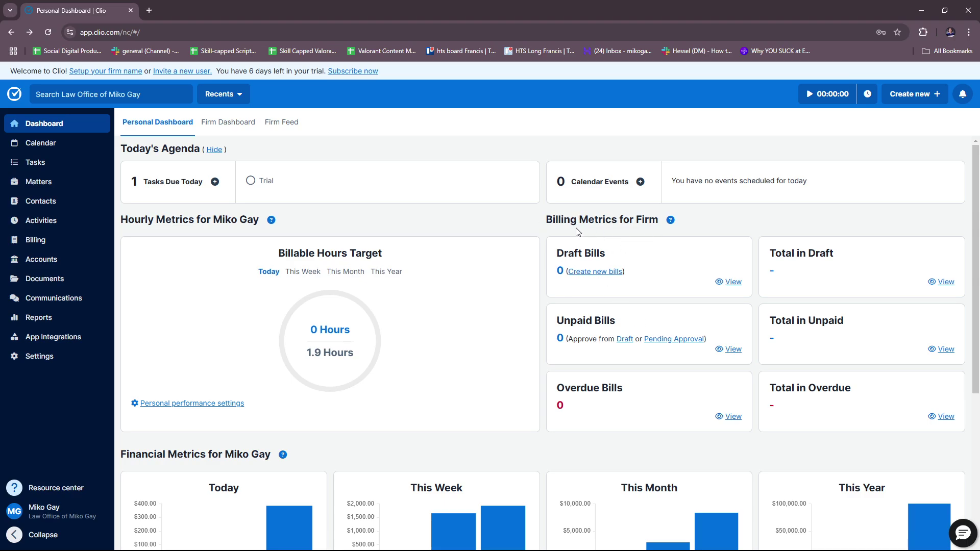
Step: Go from Draft Bills' Create new bills to the Bills list, whose Unpaid tab shows no bills
{"action": "mouse_move", "coordinate": [677, 224]}
{"action": "left_click", "coordinate": [594, 272]}
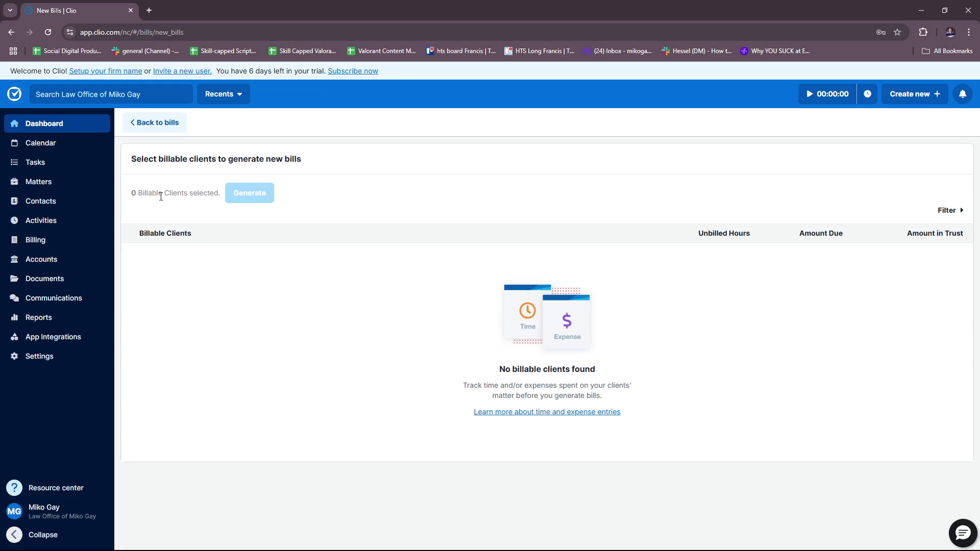
{"action": "left_click", "coordinate": [167, 124]}
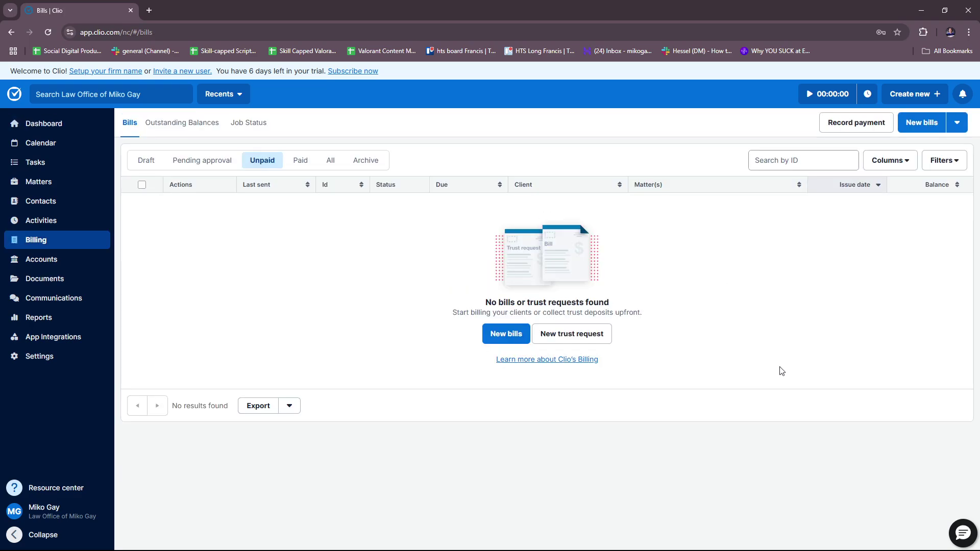
Step: Open a blank New matter form from the Create new > Matter menu
{"action": "left_click", "coordinate": [913, 94]}
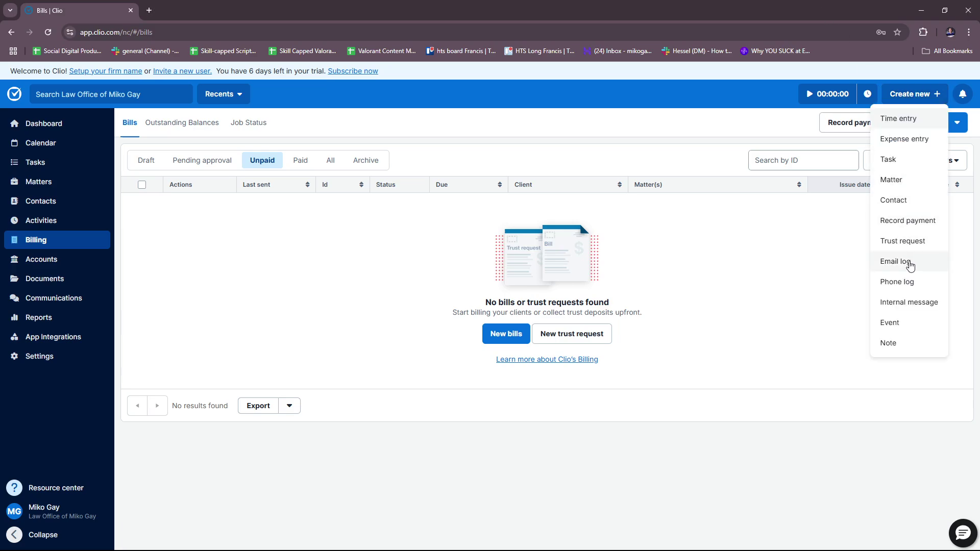
{"action": "left_click", "coordinate": [891, 180]}
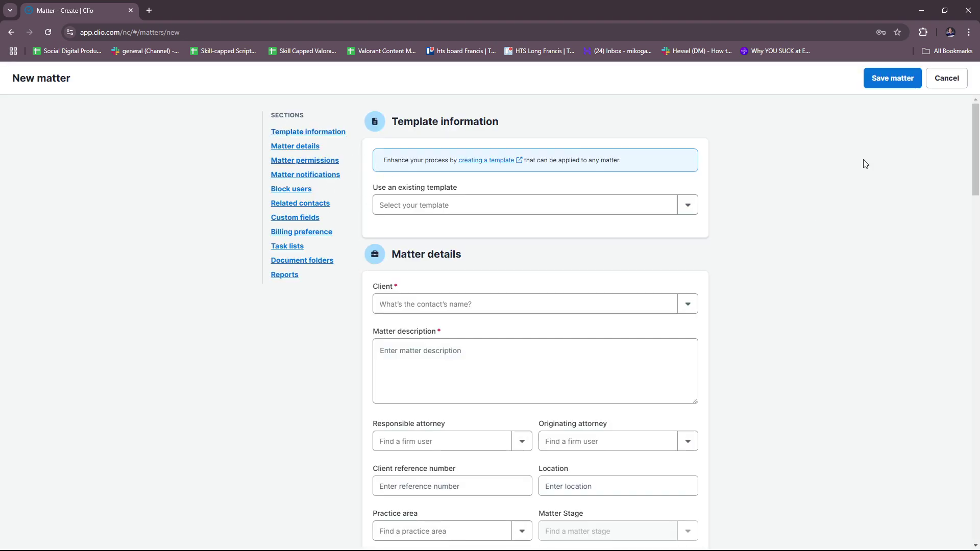
{"action": "left_click", "coordinate": [10, 32]}
{"action": "left_click", "coordinate": [926, 94]}
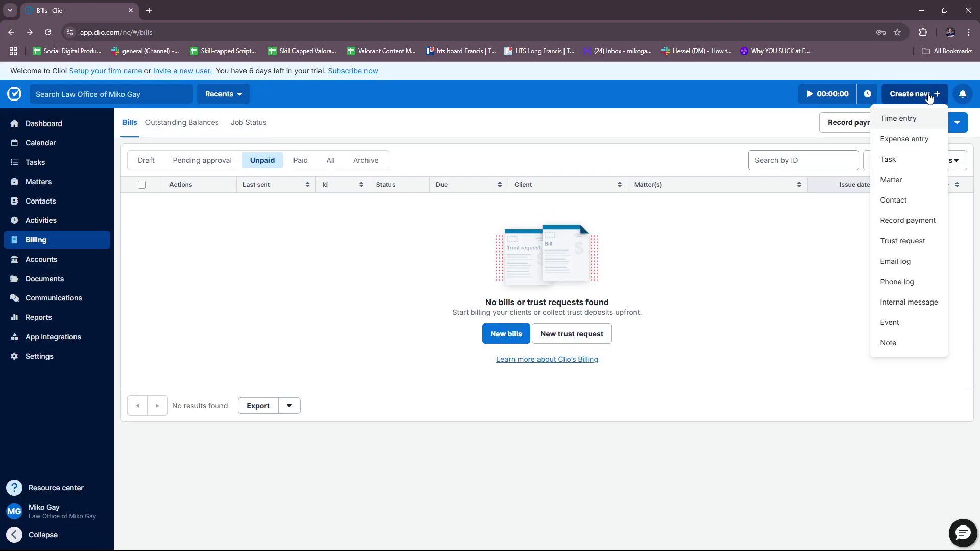
{"action": "left_click", "coordinate": [892, 179]}
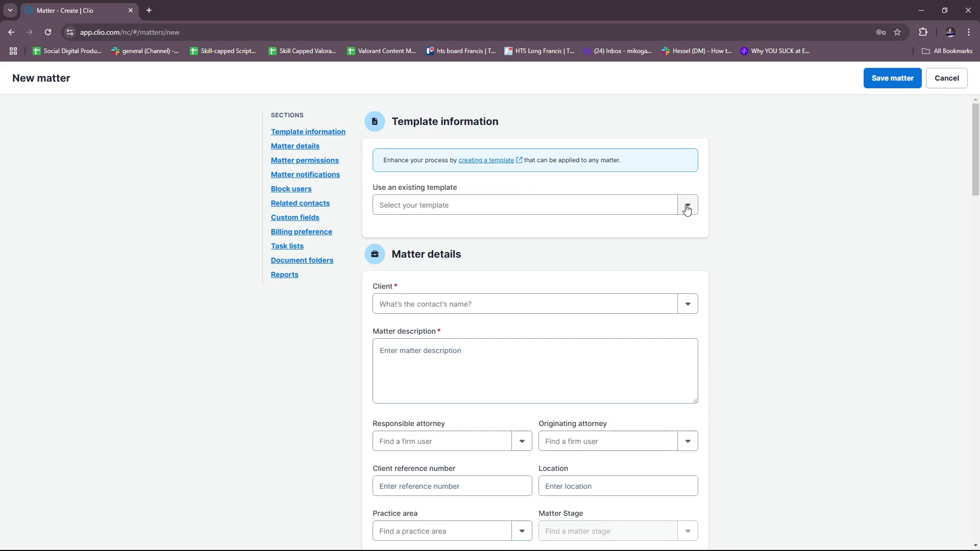
Step: Check the matter template list, which is empty, and leave no template selected
{"action": "left_click", "coordinate": [480, 200]}
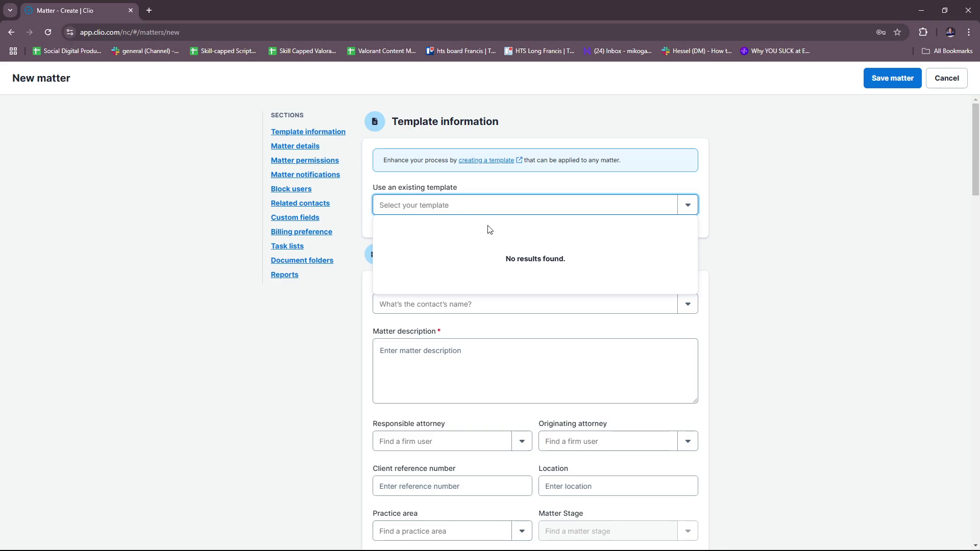
{"action": "left_click", "coordinate": [818, 216]}
{"action": "scroll", "coordinate": [789, 221], "scroll_direction": "down", "scroll_amount": 3}
{"action": "scroll", "coordinate": [470, 169], "scroll_direction": "up", "scroll_amount": 3}
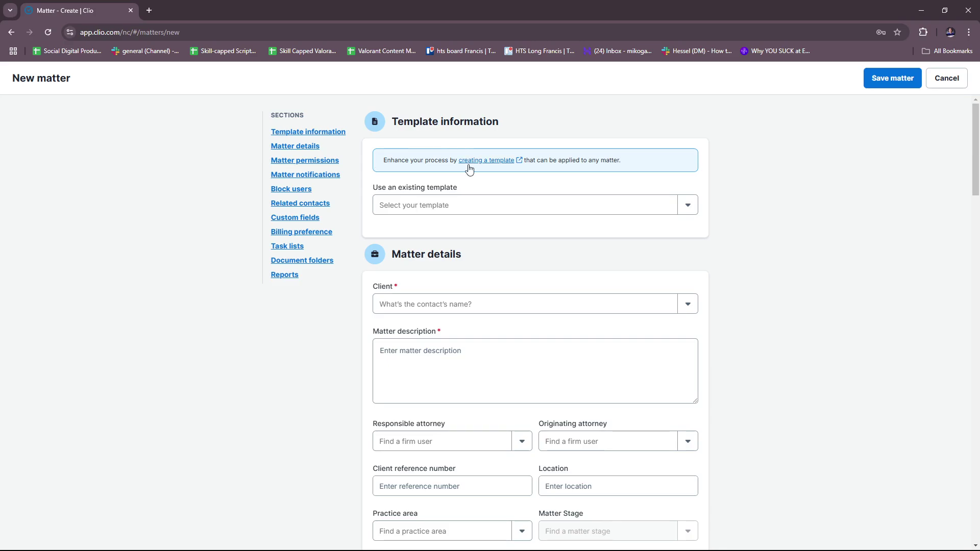
{"action": "scroll", "coordinate": [575, 195], "scroll_direction": "down", "scroll_amount": 2}
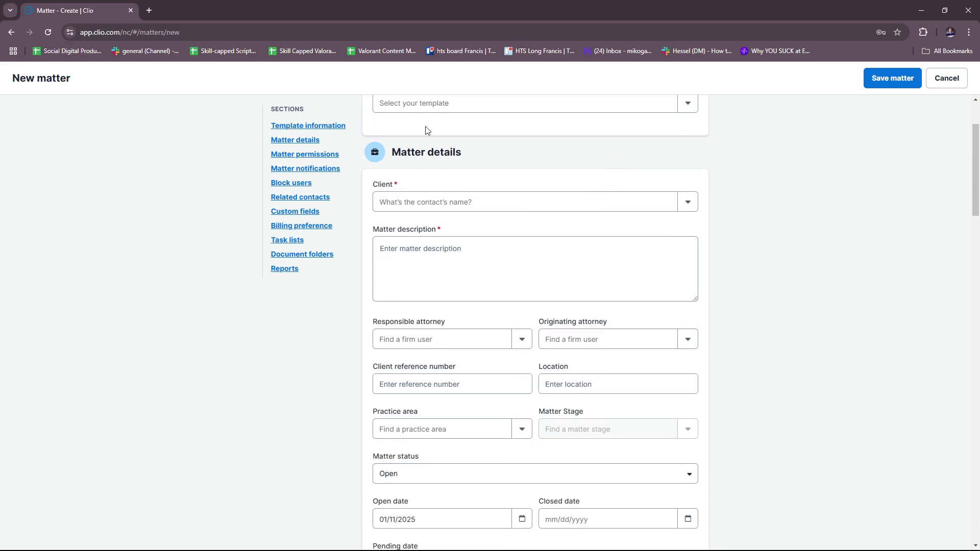
{"action": "scroll", "coordinate": [470, 206], "scroll_direction": "down", "scroll_amount": 1}
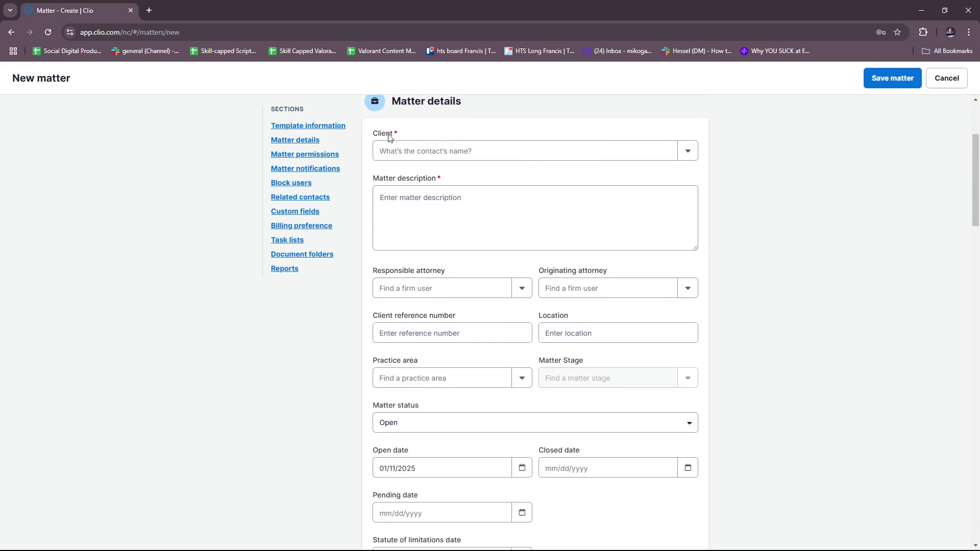
Step: Check the Client dropdown, which lists no contacts, and leave the client unset
{"action": "left_click", "coordinate": [460, 150]}
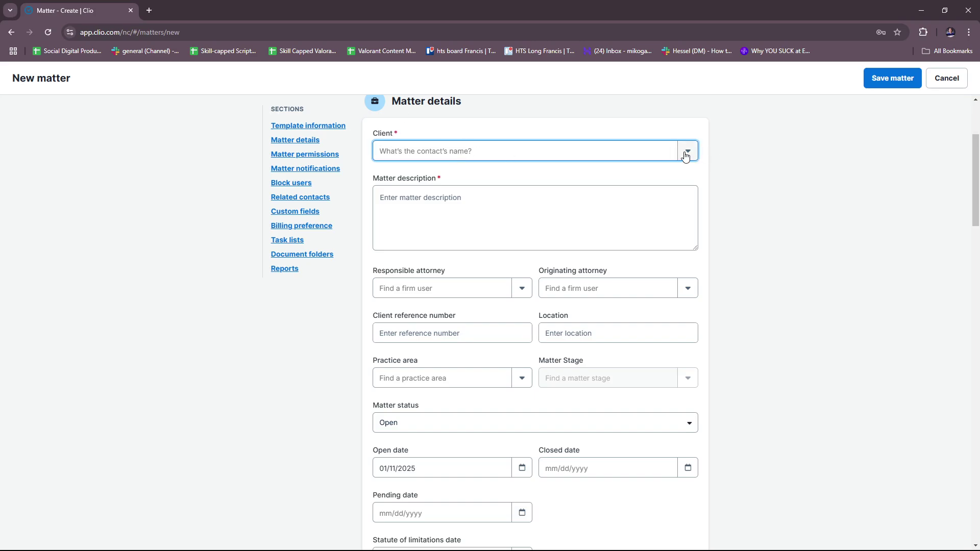
{"action": "left_click", "coordinate": [685, 154]}
{"action": "left_click", "coordinate": [623, 105]}
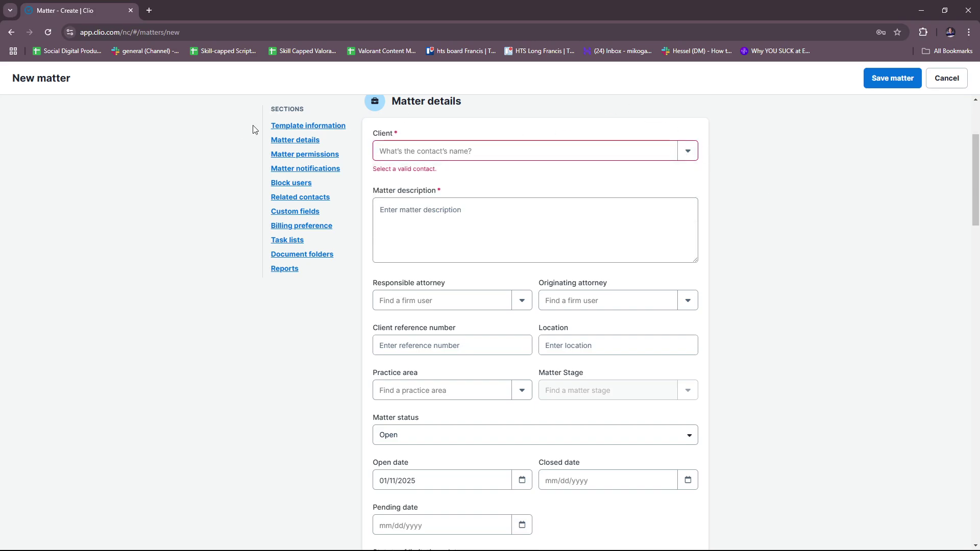
{"action": "scroll", "coordinate": [621, 197], "scroll_direction": "down", "scroll_amount": 1}
{"action": "scroll", "coordinate": [463, 177], "scroll_direction": "down", "scroll_amount": 2}
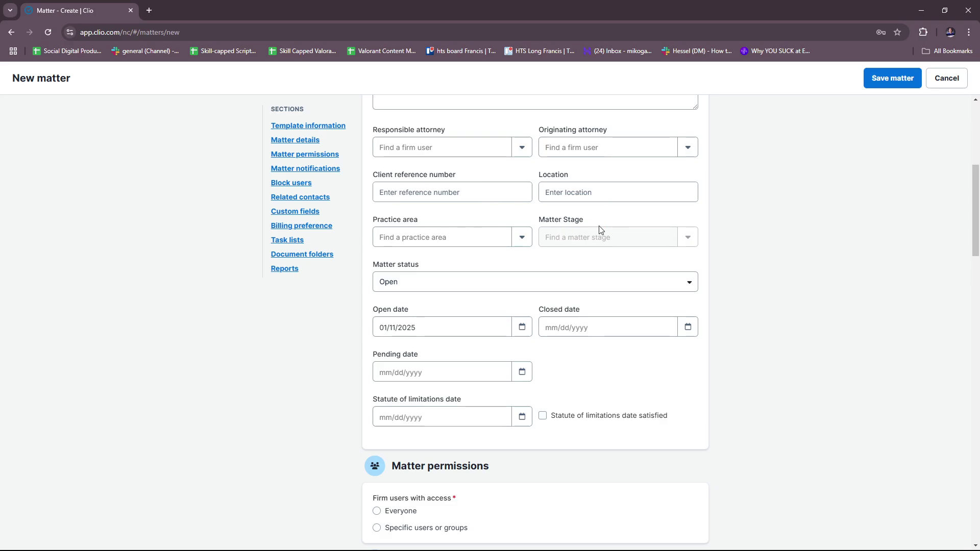
{"action": "scroll", "coordinate": [450, 302], "scroll_direction": "down", "scroll_amount": 1}
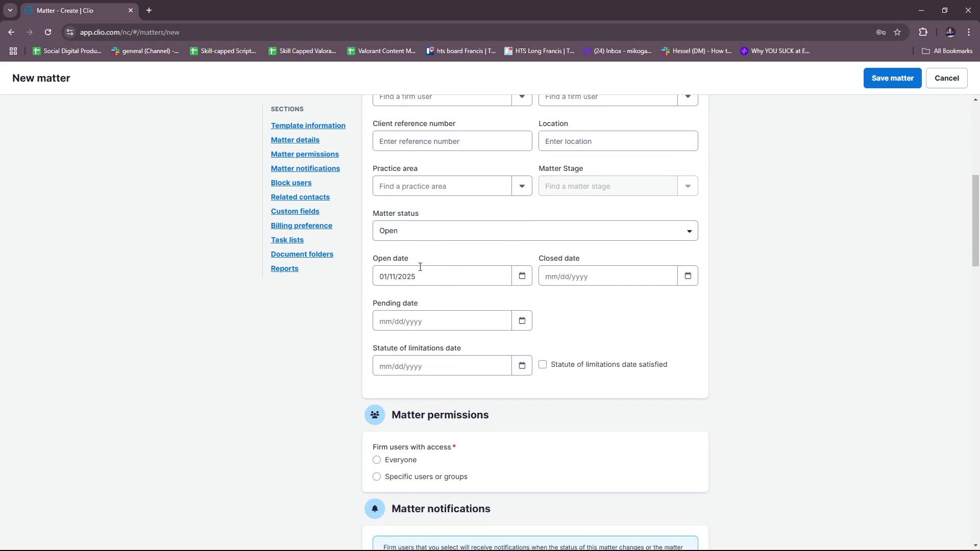
{"action": "scroll", "coordinate": [403, 340], "scroll_direction": "down", "scroll_amount": 1}
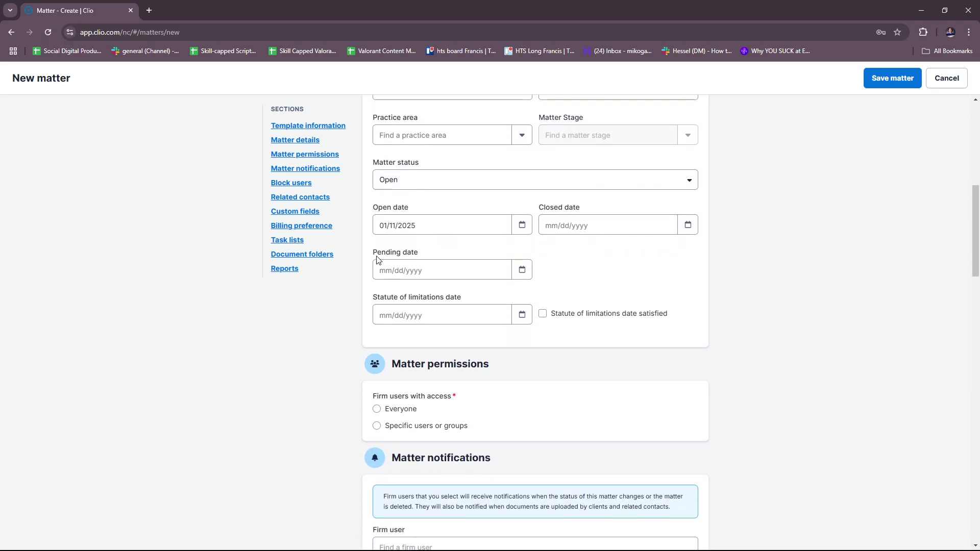
{"action": "scroll", "coordinate": [433, 296], "scroll_direction": "down", "scroll_amount": 1}
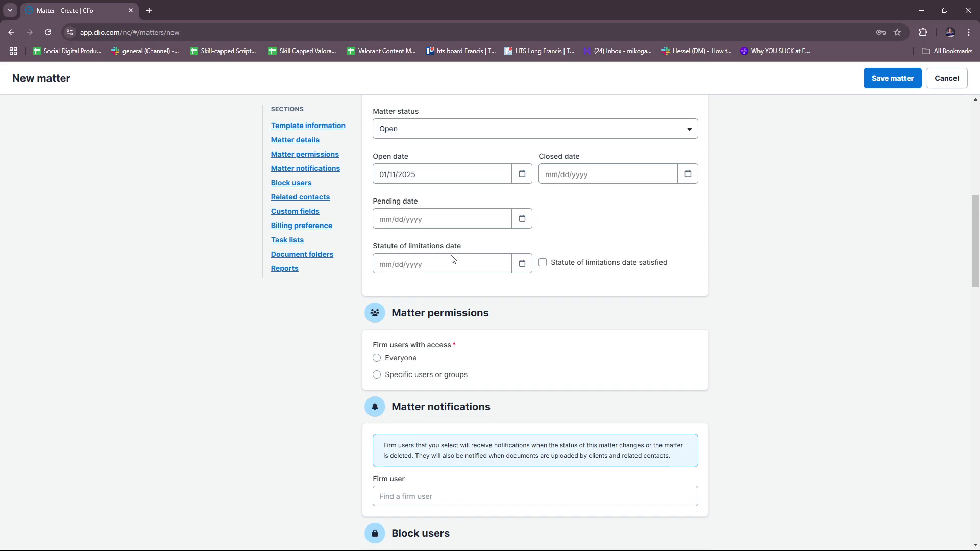
{"action": "scroll", "coordinate": [436, 278], "scroll_direction": "down", "scroll_amount": 1}
Step: Try the statute of limitations satisfied checkbox, leave it cleared, and reach Matter permissions
{"action": "left_click", "coordinate": [543, 211]}
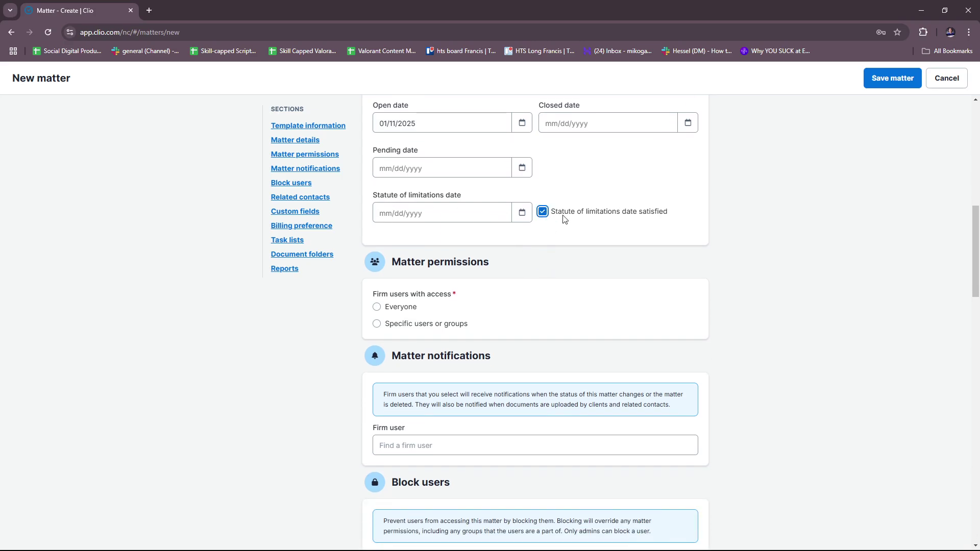
{"action": "left_click_drag", "start_coordinate": [563, 215], "coordinate": [584, 214]}
{"action": "left_click", "coordinate": [626, 212]}
{"action": "left_click", "coordinate": [620, 214]}
{"action": "scroll", "coordinate": [512, 256], "scroll_direction": "down", "scroll_amount": 1}
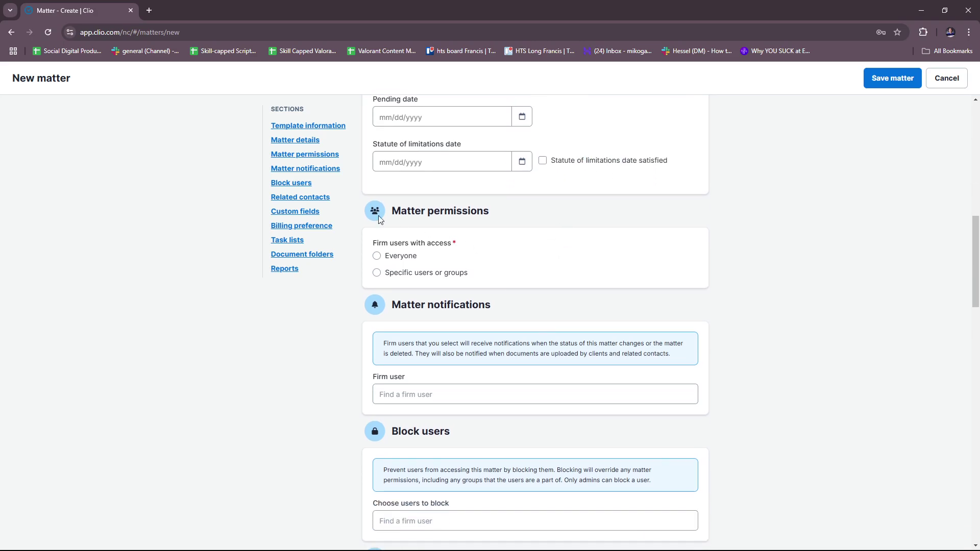
{"action": "scroll", "coordinate": [428, 223], "scroll_direction": "down", "scroll_amount": 1}
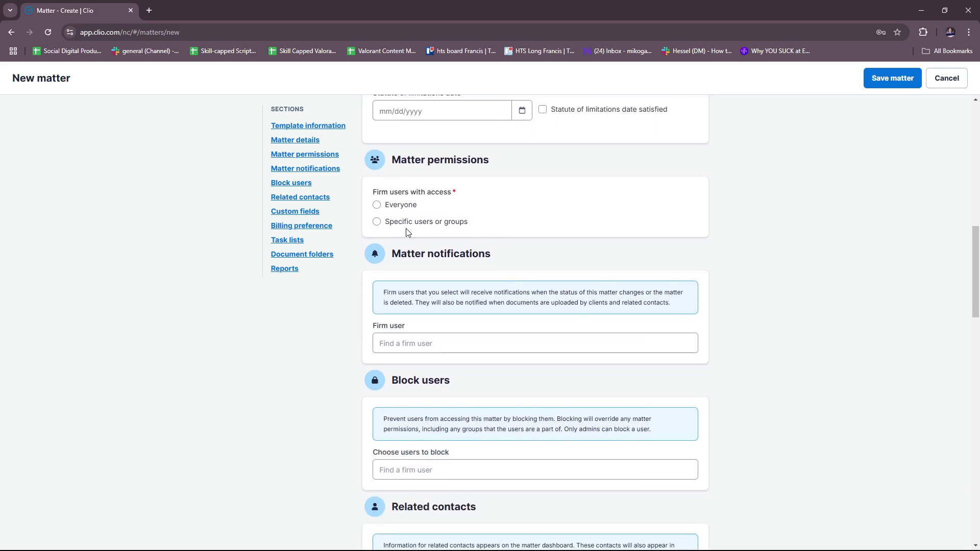
Step: Set Firm users with access to Everyone, then review the notification and blocked-user fields
{"action": "left_click", "coordinate": [377, 205]}
{"action": "left_click", "coordinate": [378, 223]}
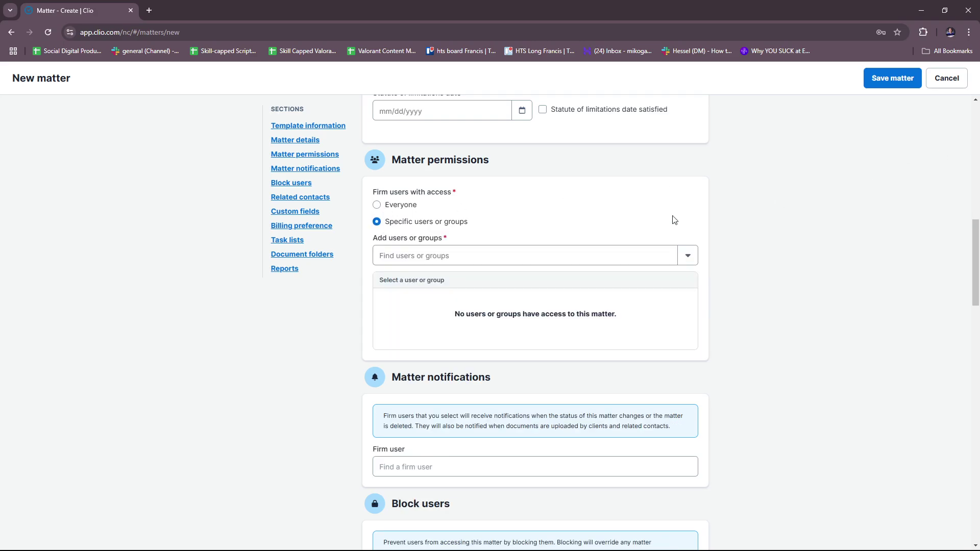
{"action": "left_click", "coordinate": [377, 205]}
{"action": "scroll", "coordinate": [519, 249], "scroll_direction": "down", "scroll_amount": 2}
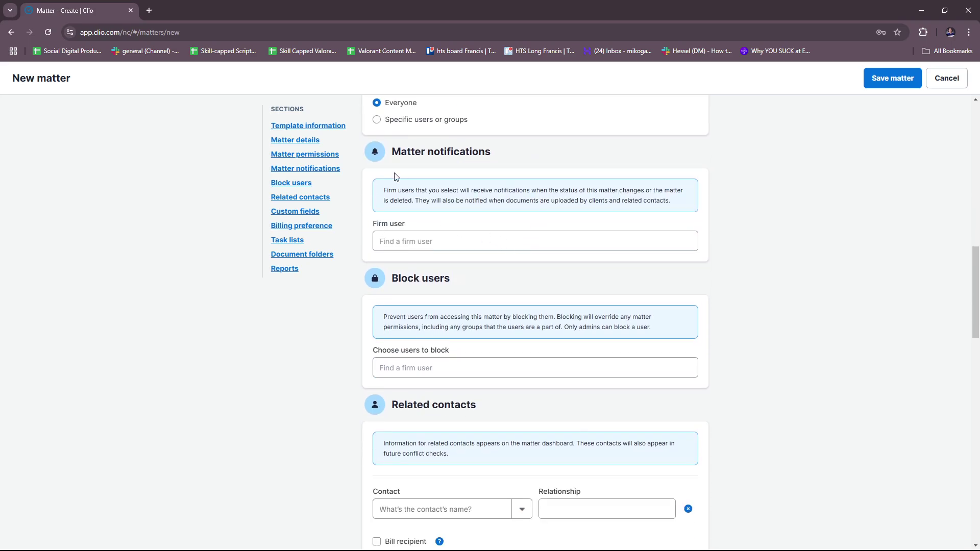
{"action": "scroll", "coordinate": [465, 253], "scroll_direction": "down", "scroll_amount": 1}
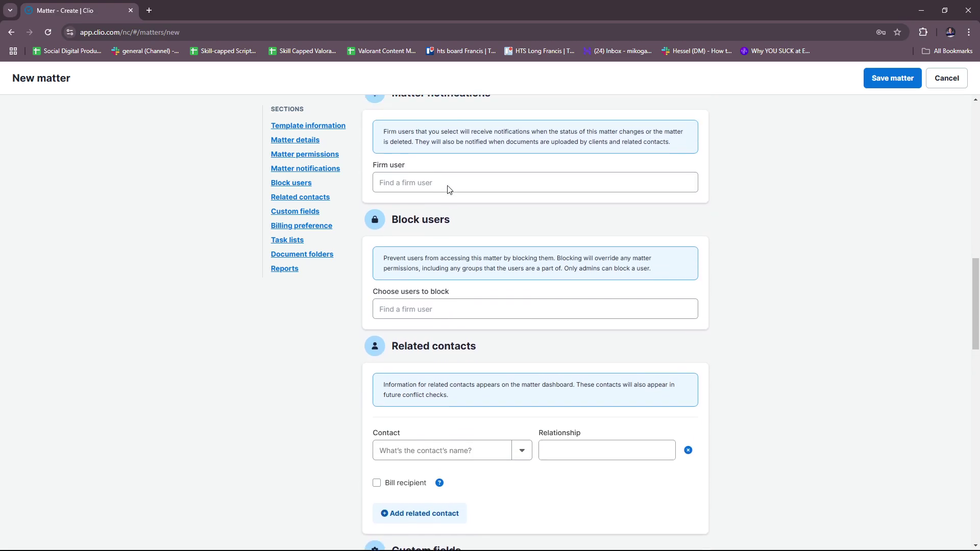
{"action": "scroll", "coordinate": [465, 142], "scroll_direction": "up", "scroll_amount": 1}
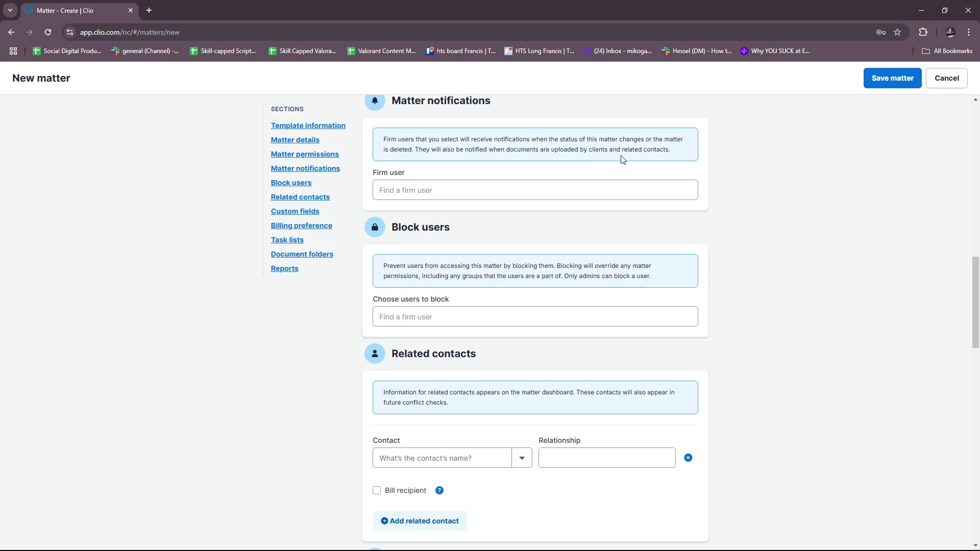
{"action": "scroll", "coordinate": [535, 183], "scroll_direction": "down", "scroll_amount": 1}
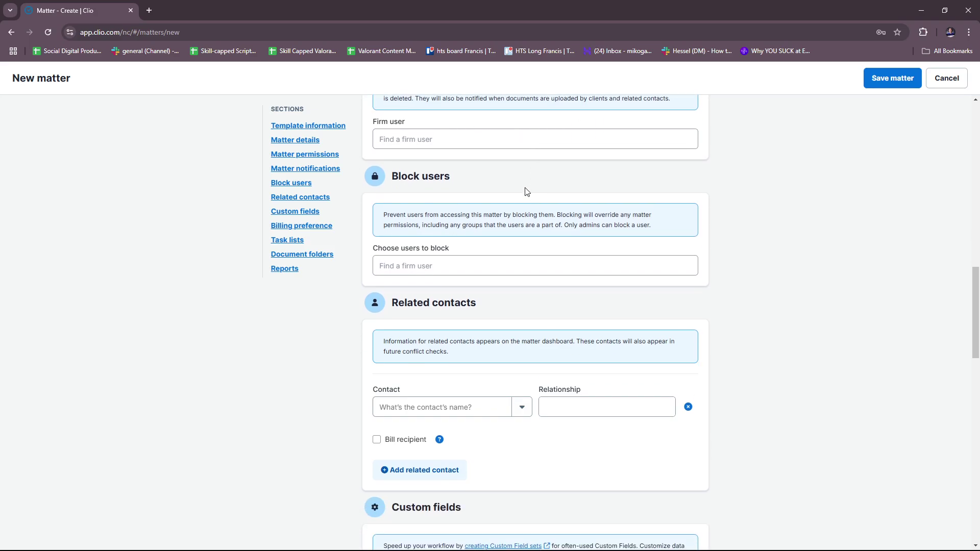
{"action": "scroll", "coordinate": [462, 189], "scroll_direction": "up", "scroll_amount": 1}
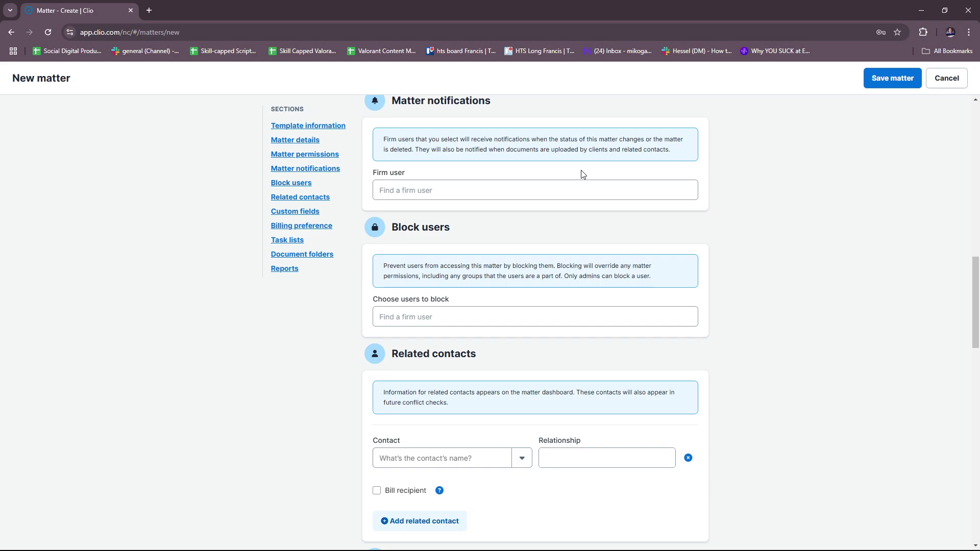
{"action": "scroll", "coordinate": [561, 207], "scroll_direction": "down", "scroll_amount": 1}
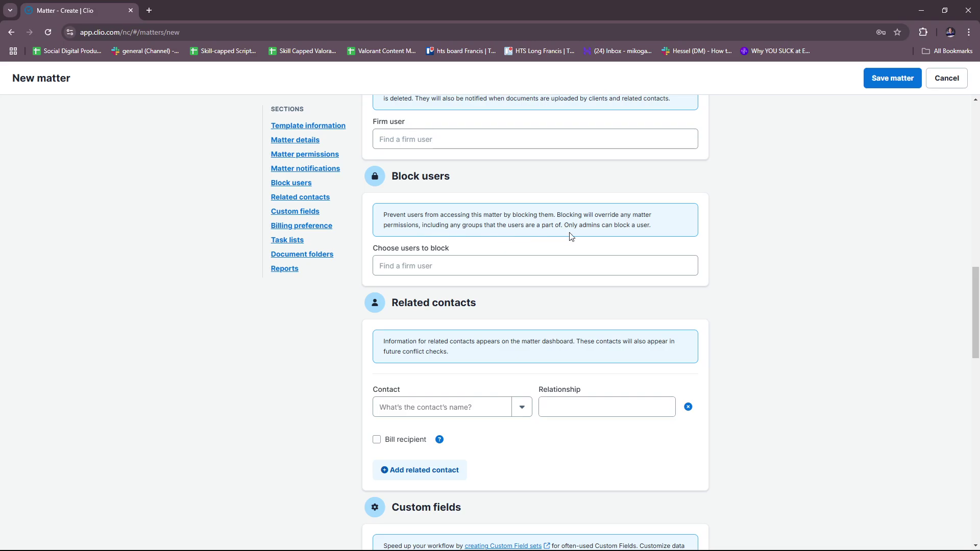
{"action": "left_click", "coordinate": [399, 265]}
{"action": "scroll", "coordinate": [490, 251], "scroll_direction": "down", "scroll_amount": 2}
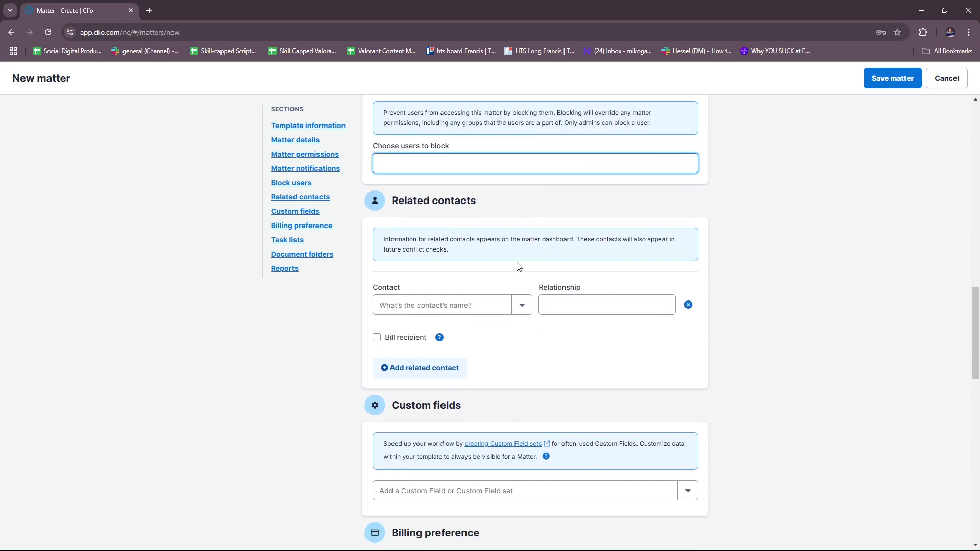
{"action": "scroll", "coordinate": [508, 228], "scroll_direction": "down", "scroll_amount": 2}
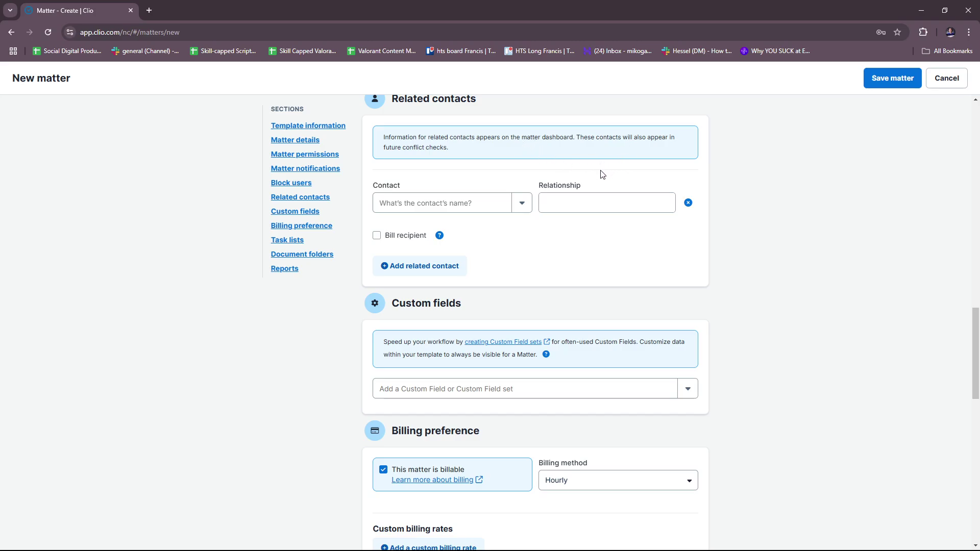
{"action": "scroll", "coordinate": [550, 209], "scroll_direction": "down", "scroll_amount": 2}
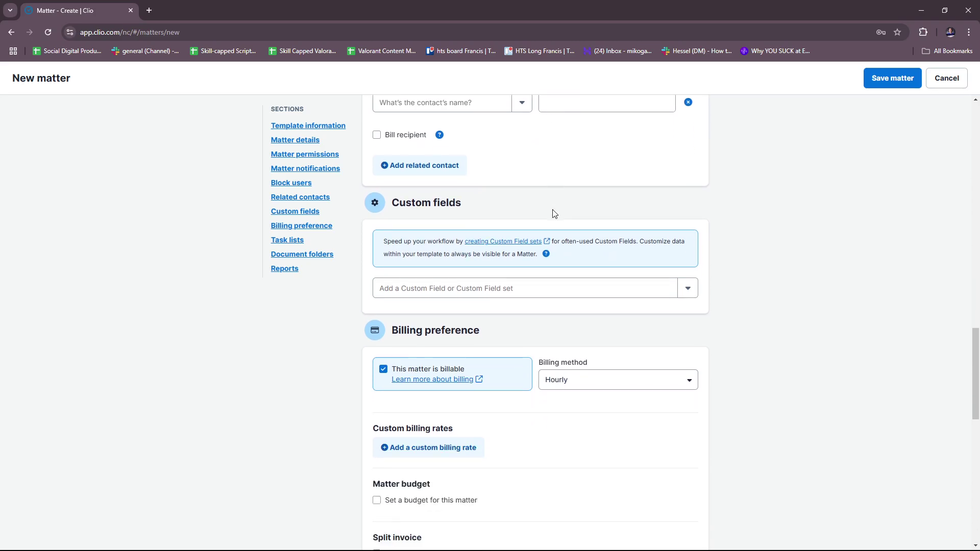
{"action": "scroll", "coordinate": [555, 213], "scroll_direction": "down", "scroll_amount": 1}
{"action": "scroll", "coordinate": [409, 201], "scroll_direction": "down", "scroll_amount": 1}
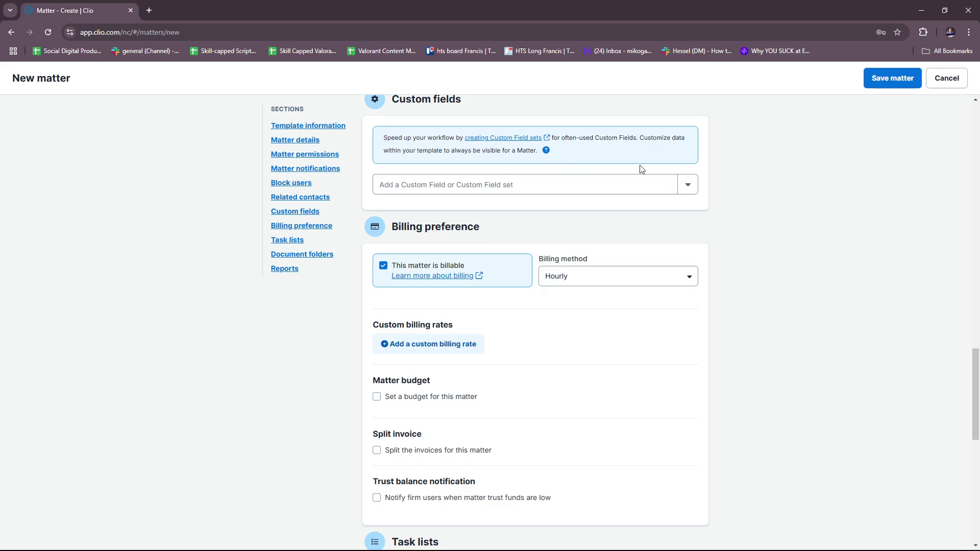
{"action": "scroll", "coordinate": [633, 172], "scroll_direction": "down", "scroll_amount": 1}
{"action": "scroll", "coordinate": [449, 188], "scroll_direction": "down", "scroll_amount": 1}
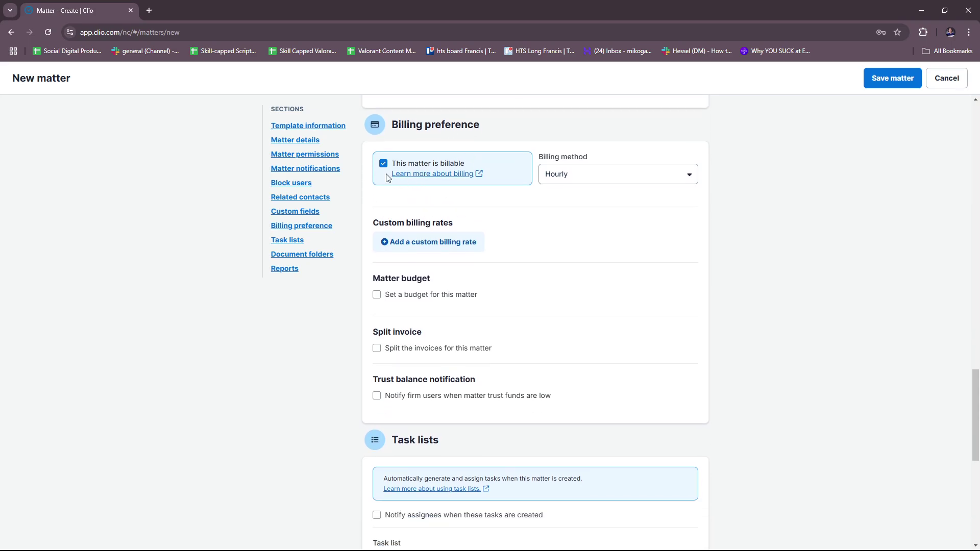
{"action": "left_click", "coordinate": [602, 174]}
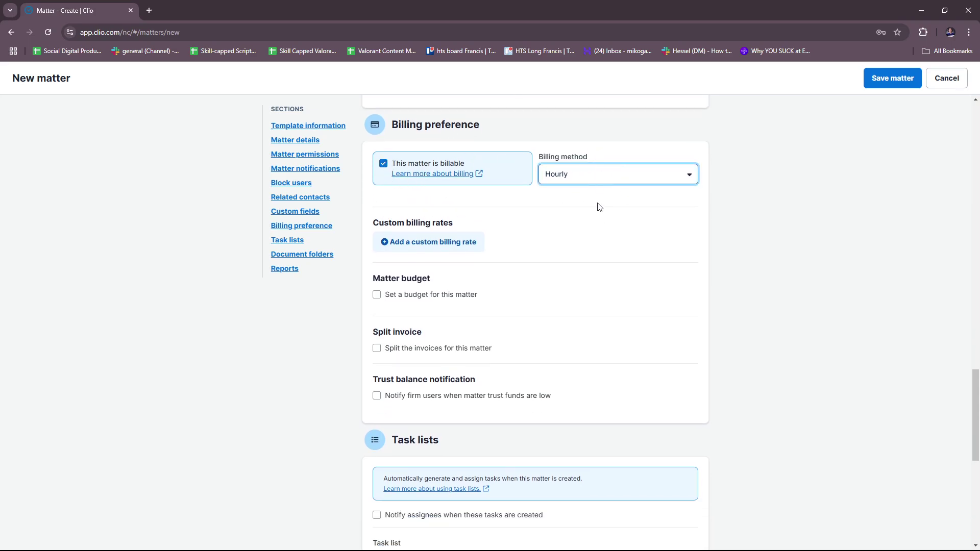
{"action": "left_click", "coordinate": [810, 214]}
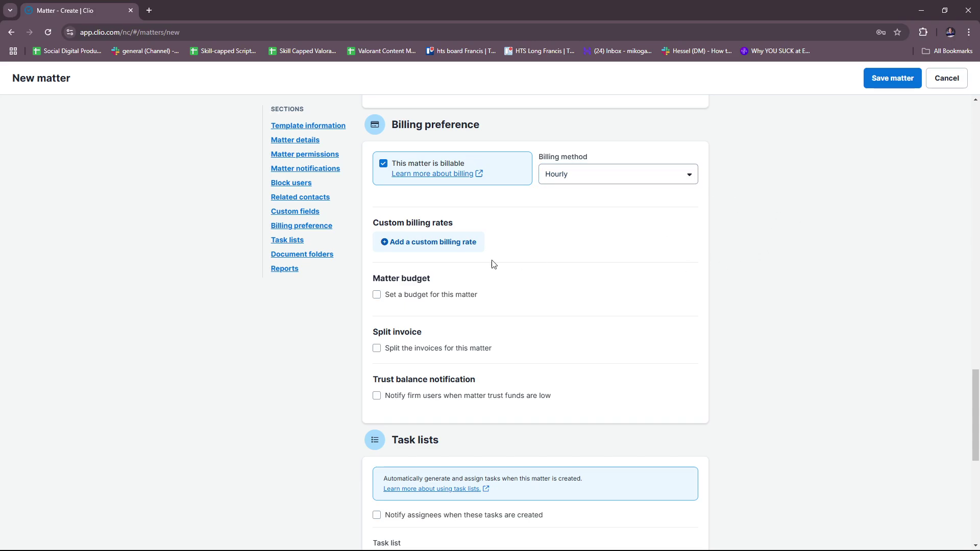
{"action": "scroll", "coordinate": [449, 235], "scroll_direction": "down", "scroll_amount": 1}
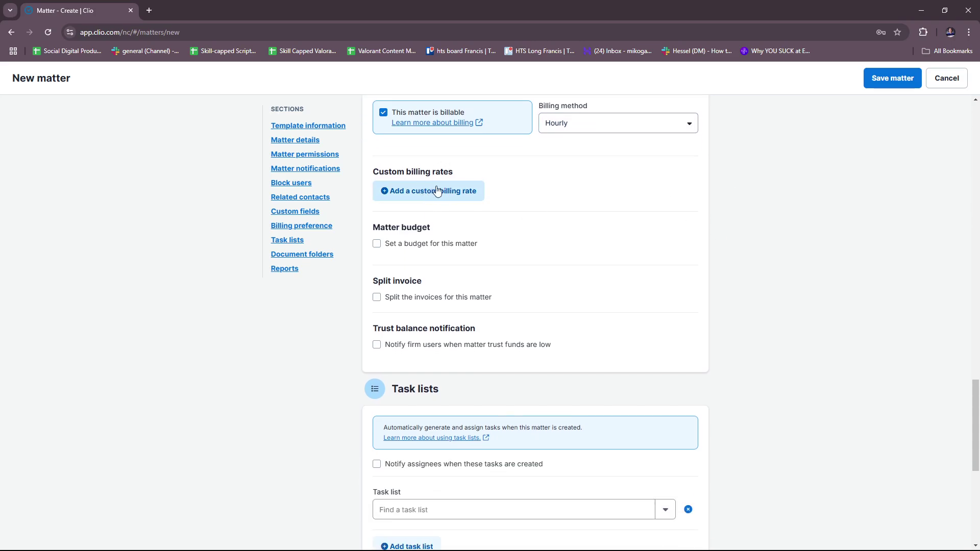
{"action": "scroll", "coordinate": [495, 227], "scroll_direction": "down", "scroll_amount": 1}
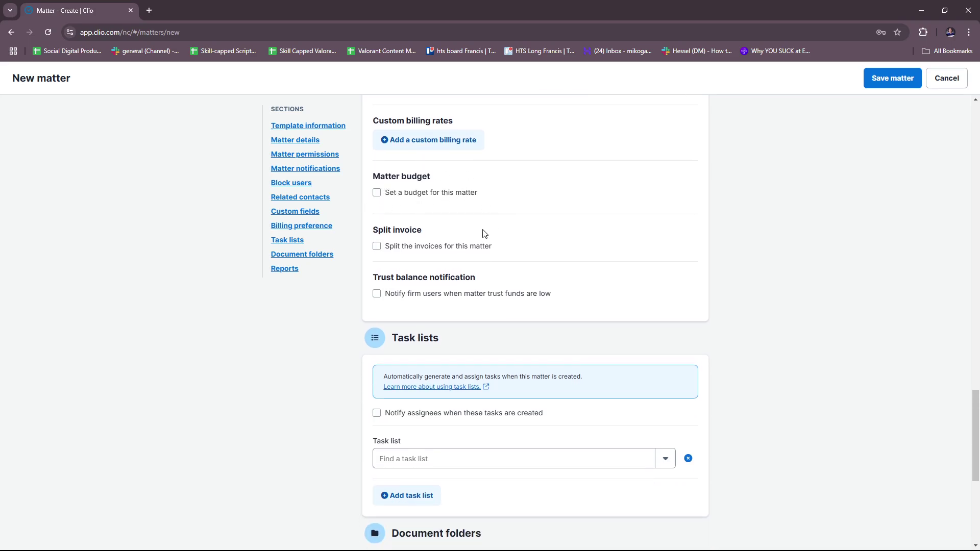
{"action": "scroll", "coordinate": [480, 231], "scroll_direction": "down", "scroll_amount": 1}
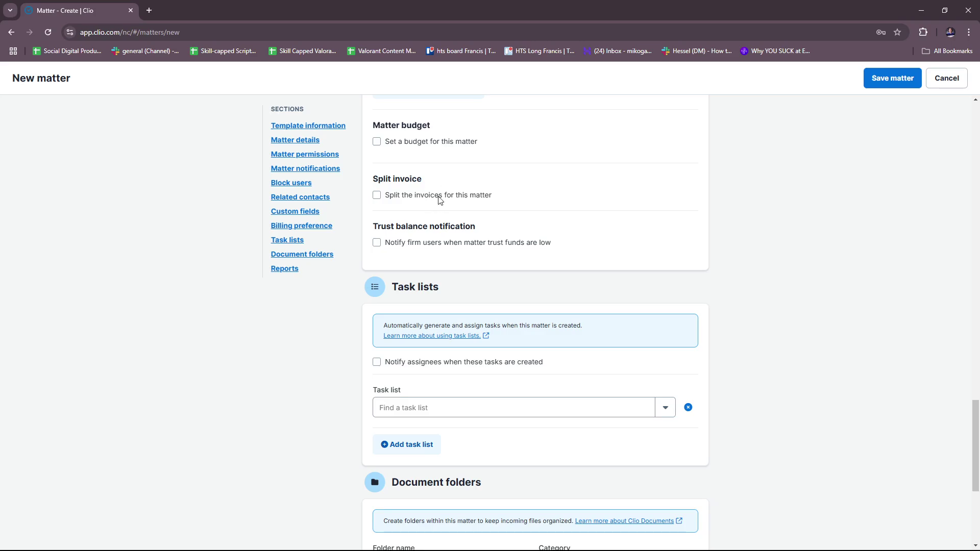
{"action": "scroll", "coordinate": [428, 248], "scroll_direction": "down", "scroll_amount": 1}
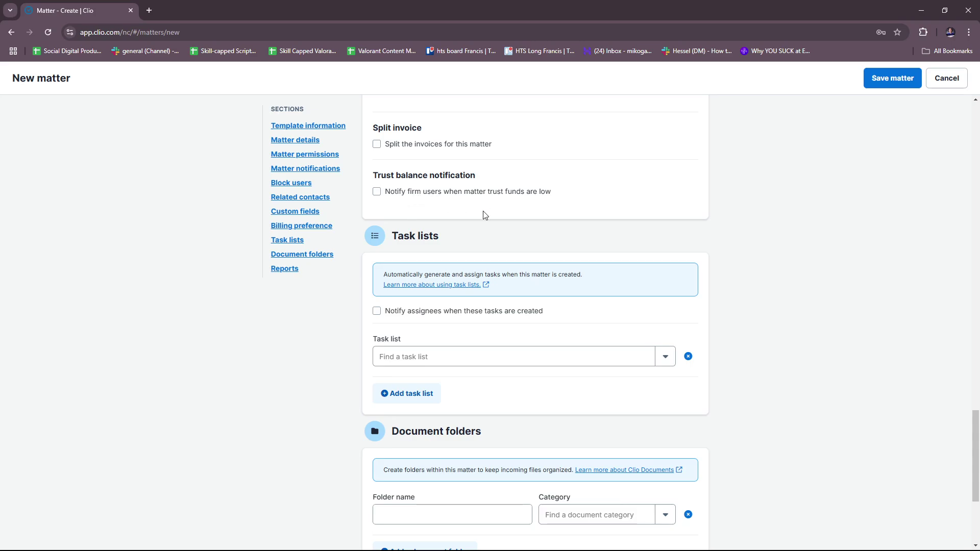
{"action": "scroll", "coordinate": [484, 214], "scroll_direction": "down", "scroll_amount": 3}
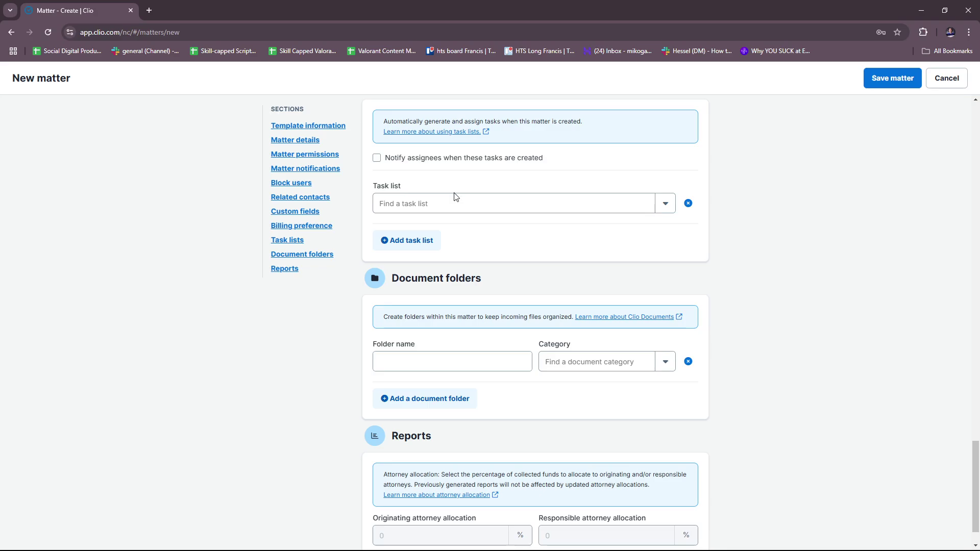
{"action": "scroll", "coordinate": [455, 154], "scroll_direction": "up", "scroll_amount": 1}
{"action": "scroll", "coordinate": [467, 184], "scroll_direction": "down", "scroll_amount": 2}
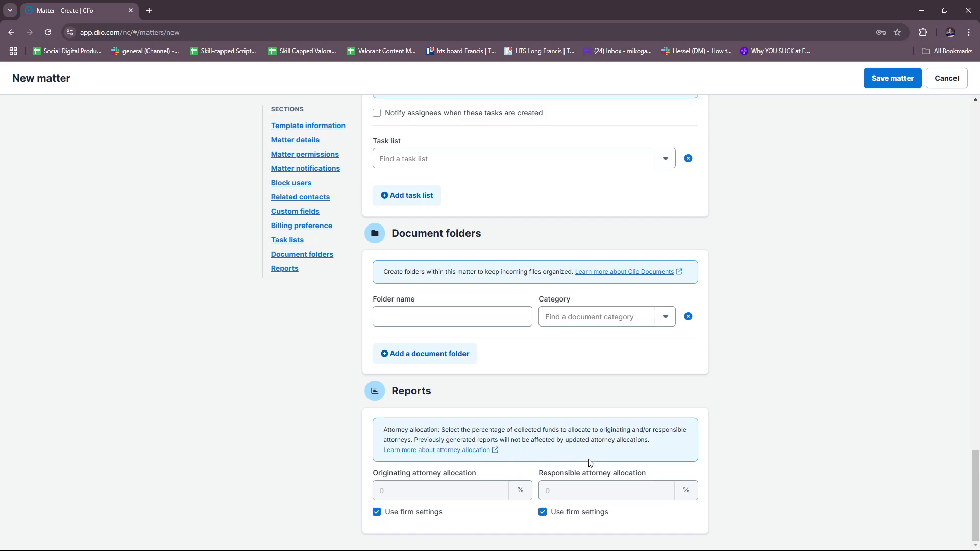
{"action": "scroll", "coordinate": [607, 439], "scroll_direction": "up", "scroll_amount": 20}
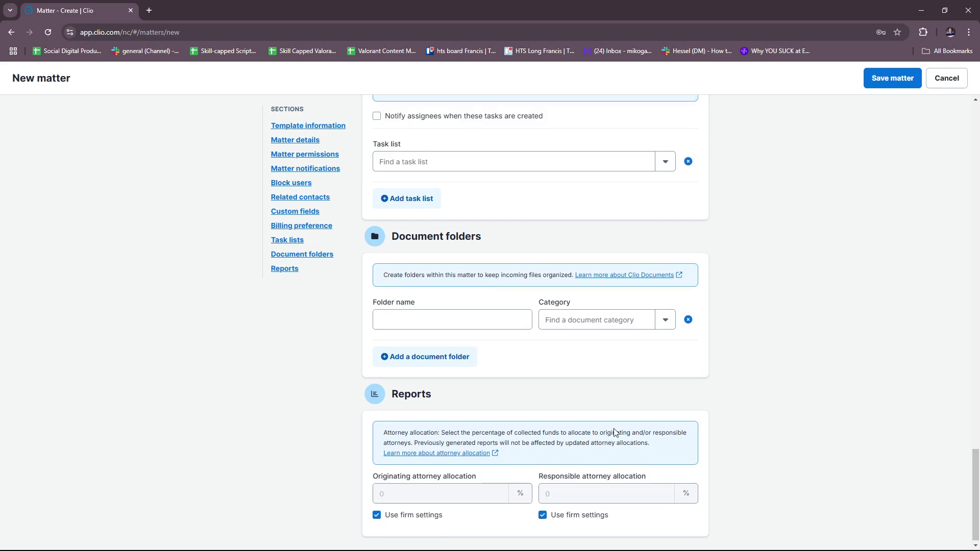
{"action": "scroll", "coordinate": [720, 270], "scroll_direction": "up", "scroll_amount": 10}
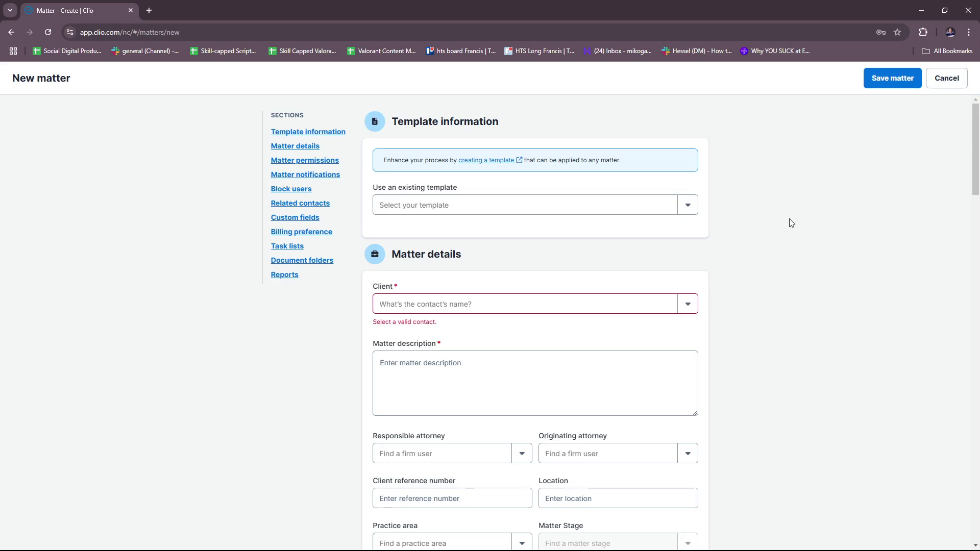
Step: Cancel the new matter, confirm discarding unsaved changes, and go to the Personal Dashboard
{"action": "scroll", "coordinate": [790, 221], "scroll_direction": "down", "scroll_amount": 1}
{"action": "left_click", "coordinate": [935, 86]}
{"action": "left_click", "coordinate": [535, 107]}
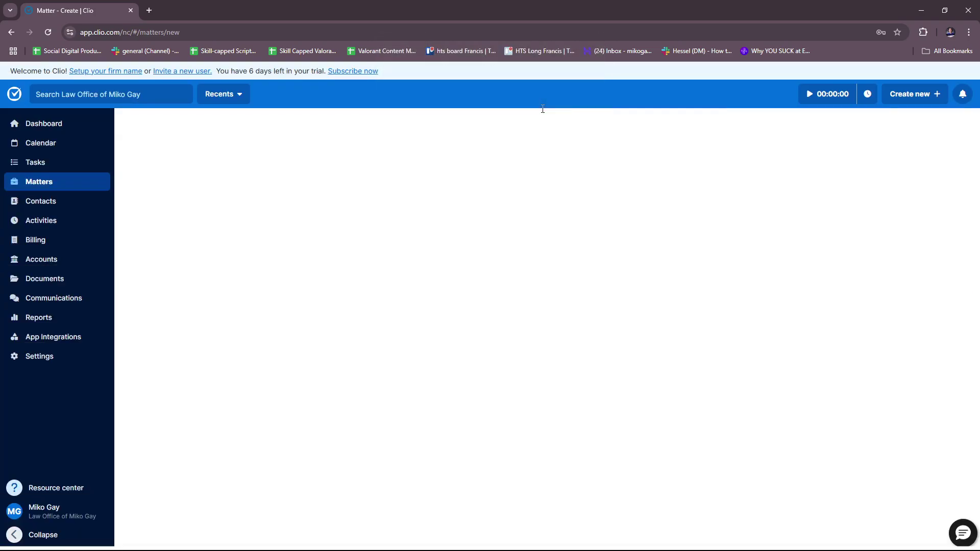
{"action": "left_click", "coordinate": [41, 124]}
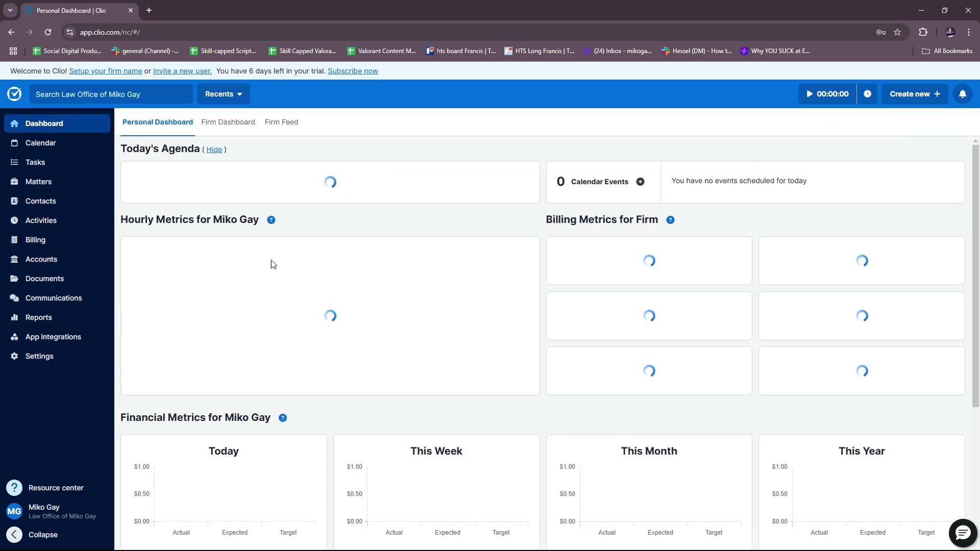